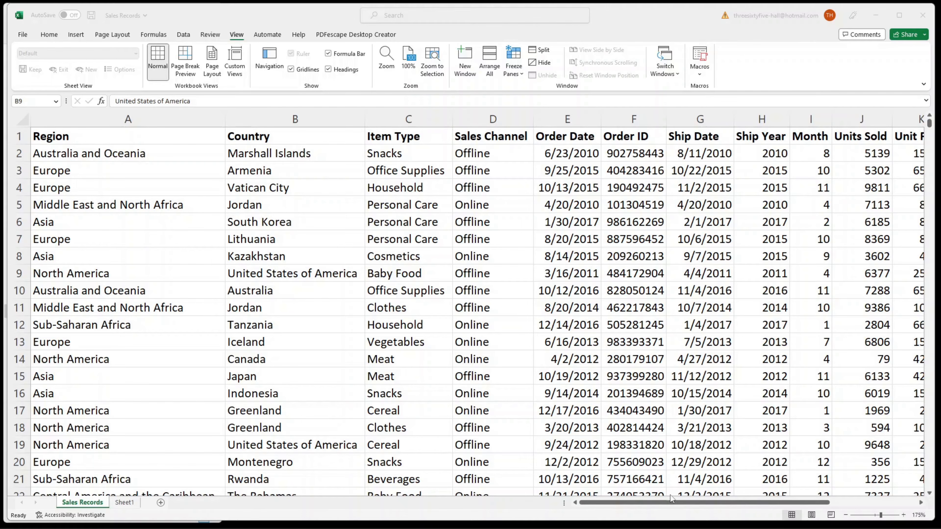
Insert a PivotTable from the whole Sales Records data range, placed on the existing Sheet1 at cell A3
{"action": "left_click_drag", "start_coordinate": [651, 503], "coordinate": [811, 497]}
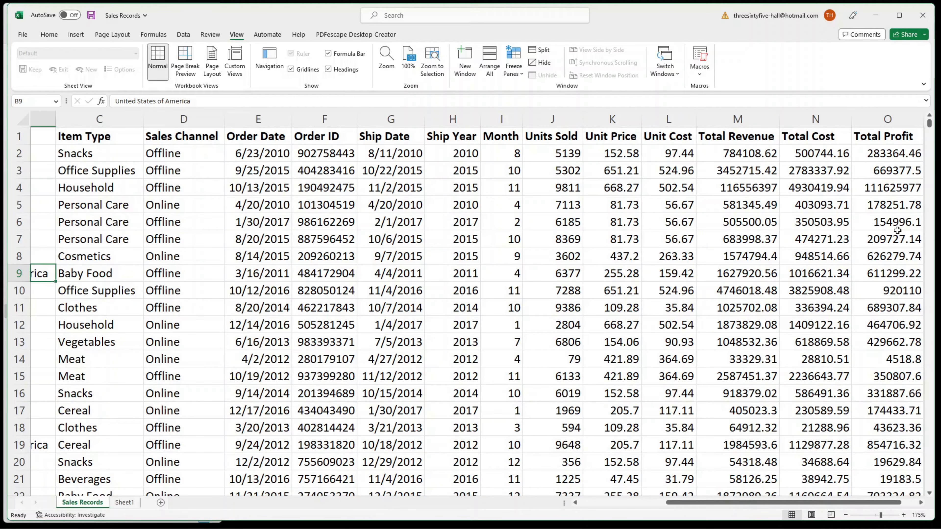
{"action": "left_click_drag", "start_coordinate": [688, 504], "coordinate": [585, 509]}
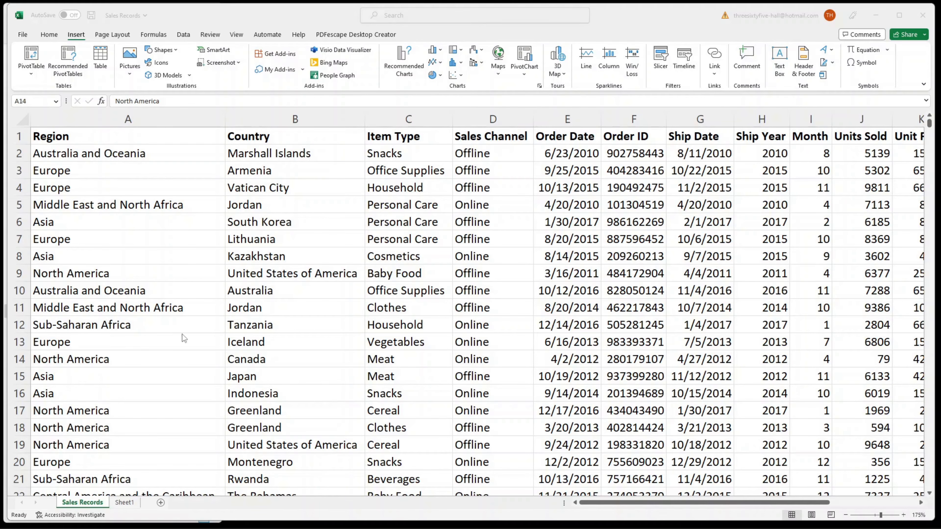
{"action": "left_click", "coordinate": [107, 226]}
{"action": "key", "text": "ctrl+a"}
{"action": "scroll", "coordinate": [106, 226], "scroll_direction": "right", "scroll_amount": 5}
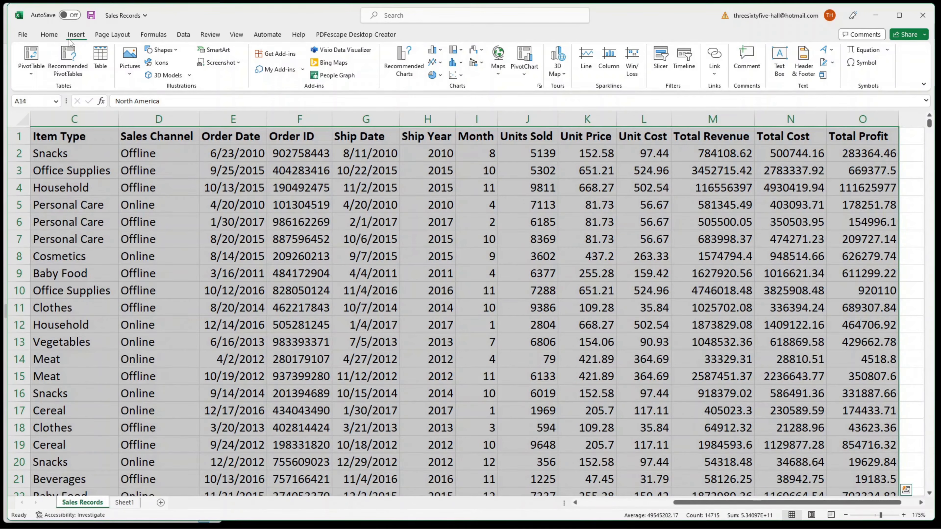
{"action": "left_click", "coordinate": [28, 73]}
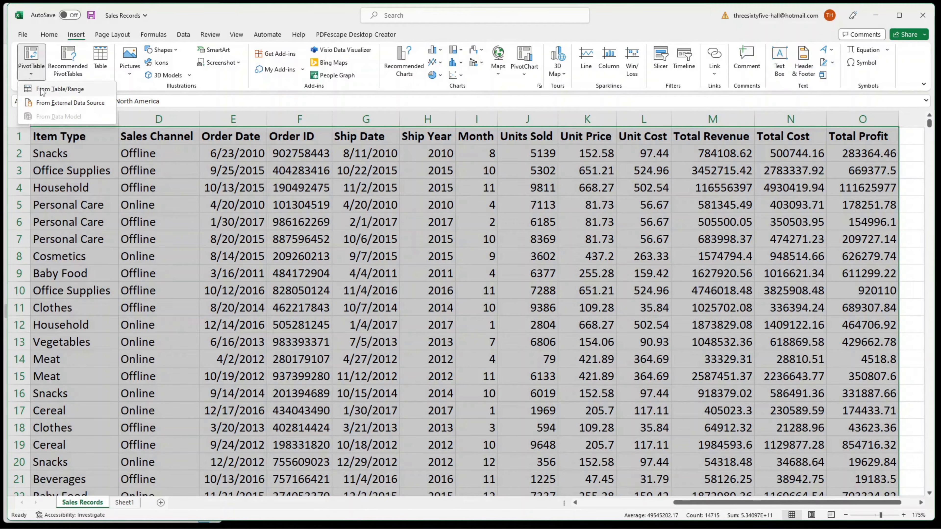
{"action": "left_click", "coordinate": [82, 91]}
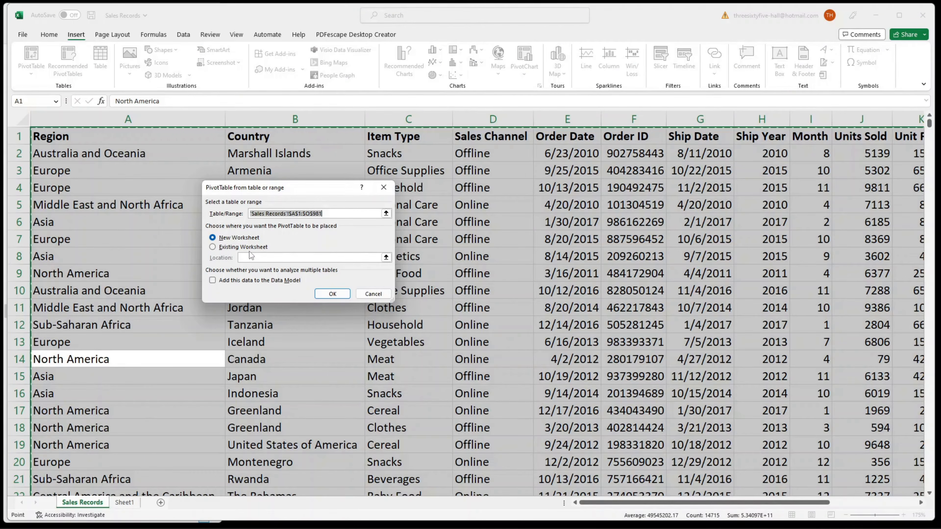
{"action": "left_click", "coordinate": [230, 247]}
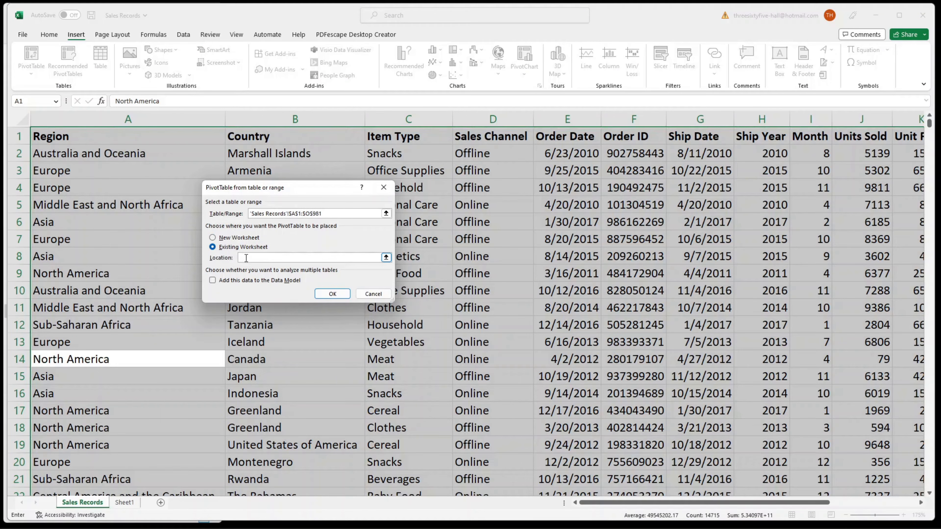
{"action": "left_click", "coordinate": [125, 503]}
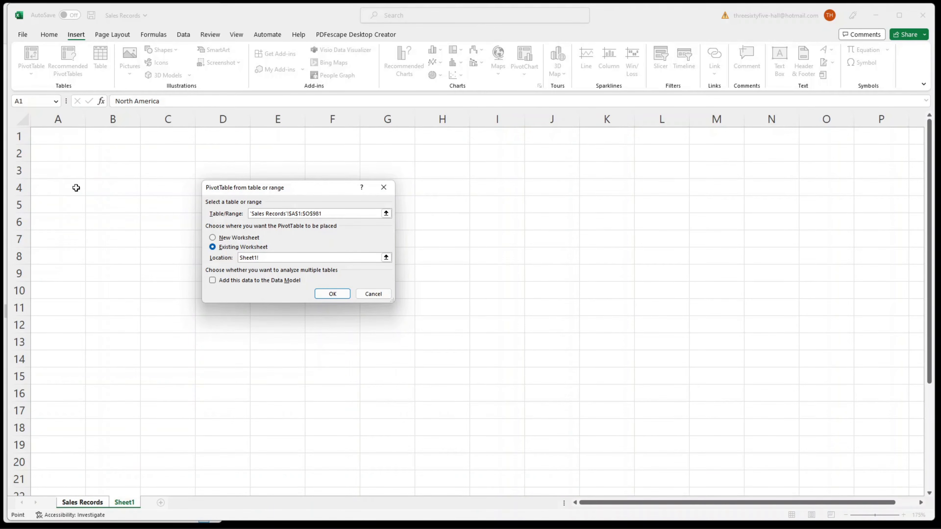
{"action": "left_click", "coordinate": [63, 169]}
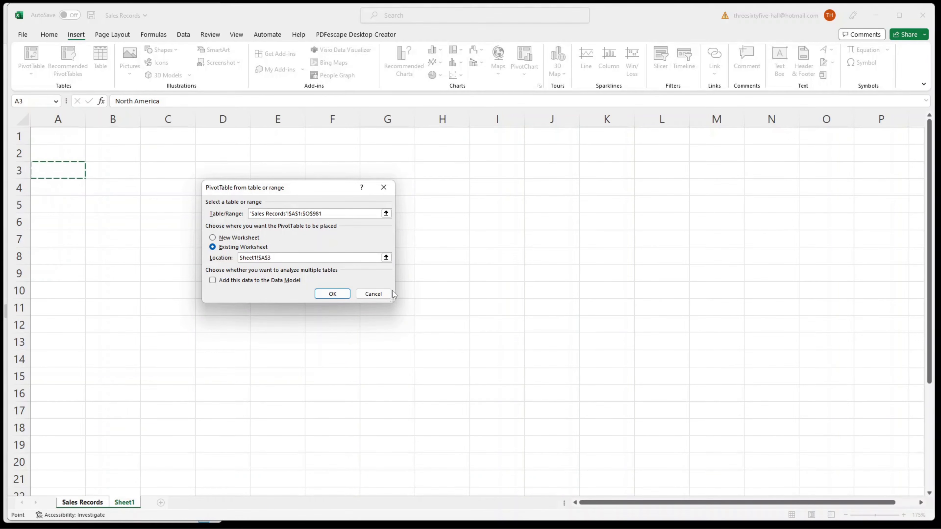
{"action": "left_click", "coordinate": [344, 293]}
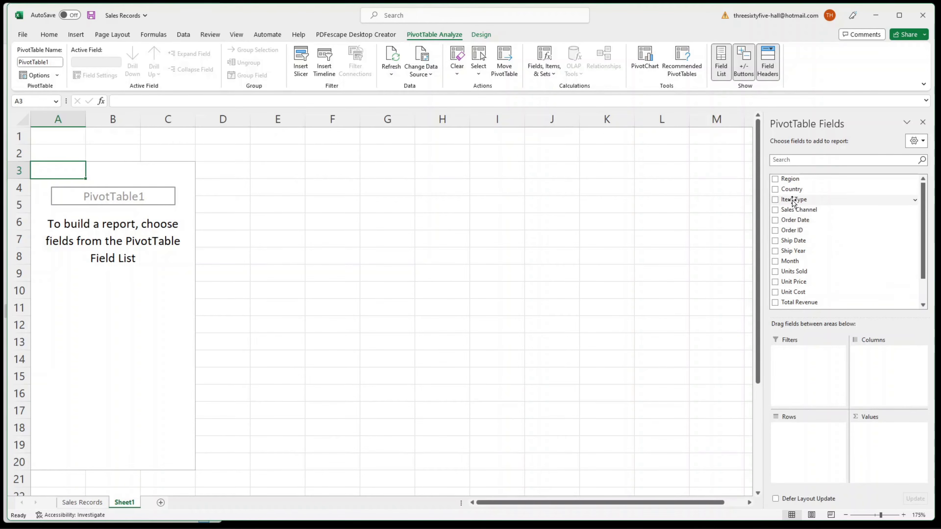
Lay out the PivotTable with Item Type as rows, Sales Channel as columns and the sum of Total Profit as values
{"action": "left_click_drag", "start_coordinate": [792, 202], "coordinate": [811, 444]}
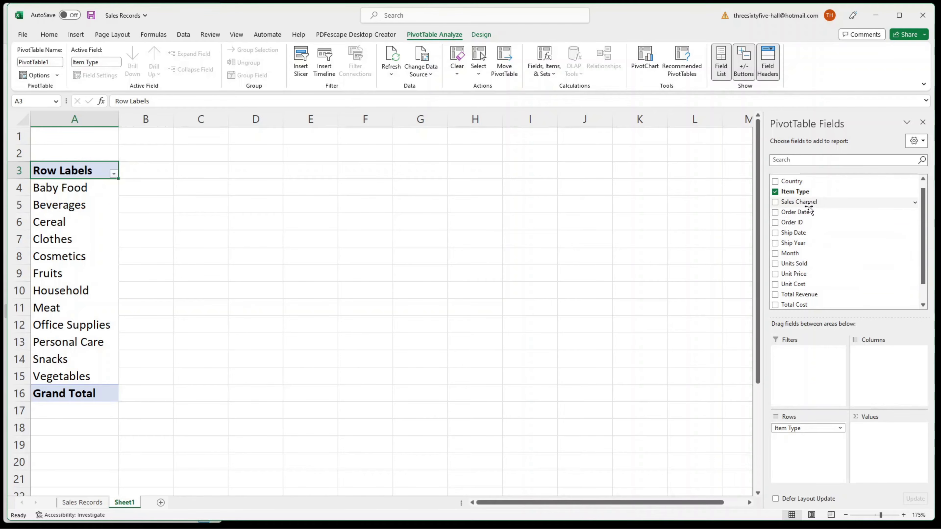
{"action": "left_click_drag", "start_coordinate": [810, 206], "coordinate": [888, 369]}
{"action": "scroll", "coordinate": [808, 294], "scroll_direction": "down", "scroll_amount": 1}
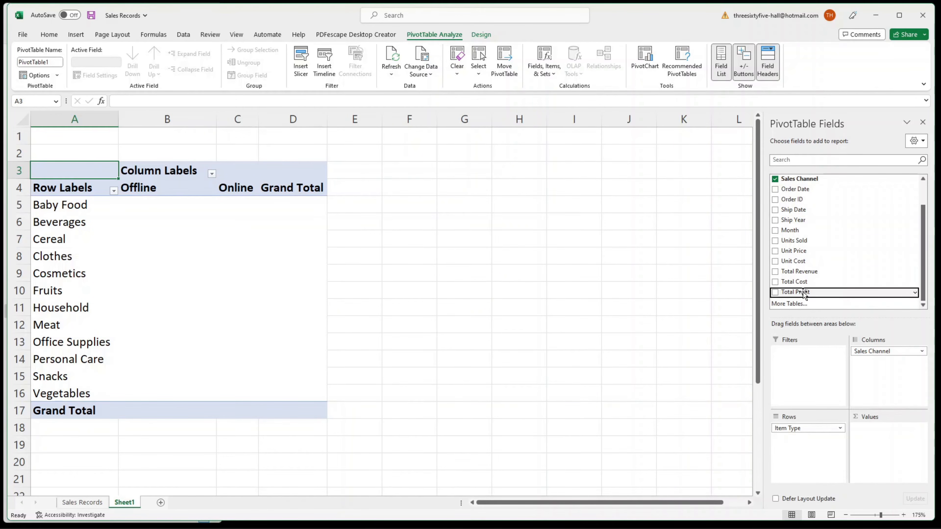
{"action": "left_click_drag", "start_coordinate": [796, 294], "coordinate": [854, 439]}
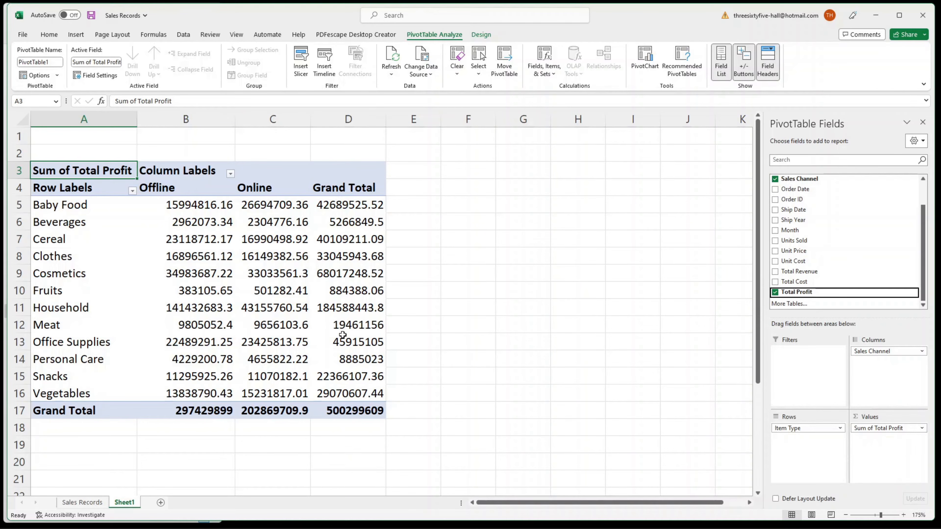
{"action": "mouse_move", "coordinate": [222, 268]}
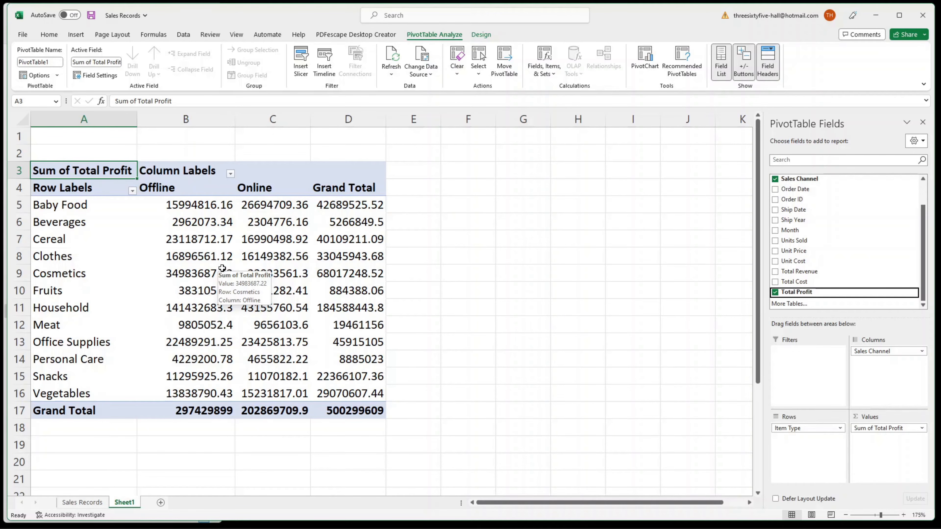
{"action": "mouse_move", "coordinate": [259, 275]}
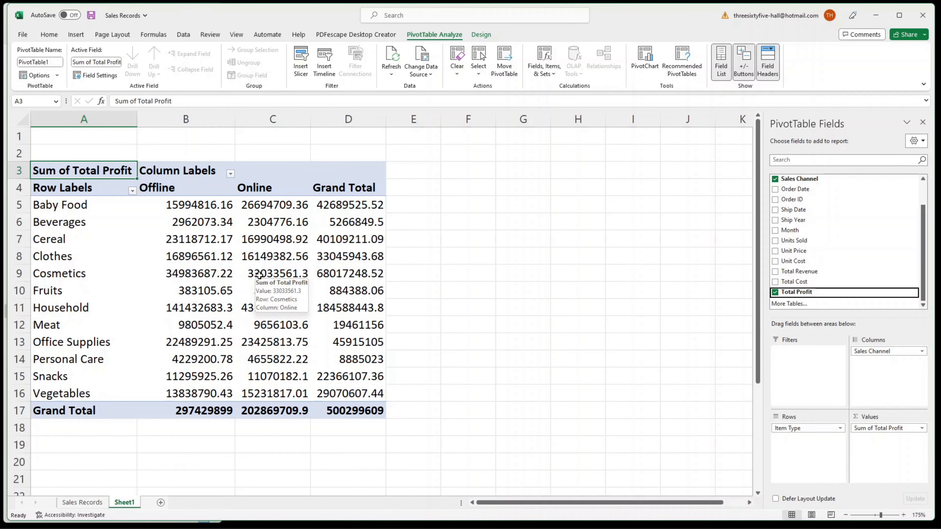
Insert a Ship Year slicer for the PivotTable and place it beside the table, starting at about cell E3
{"action": "left_click", "coordinate": [93, 206]}
{"action": "mouse_move", "coordinate": [212, 233]}
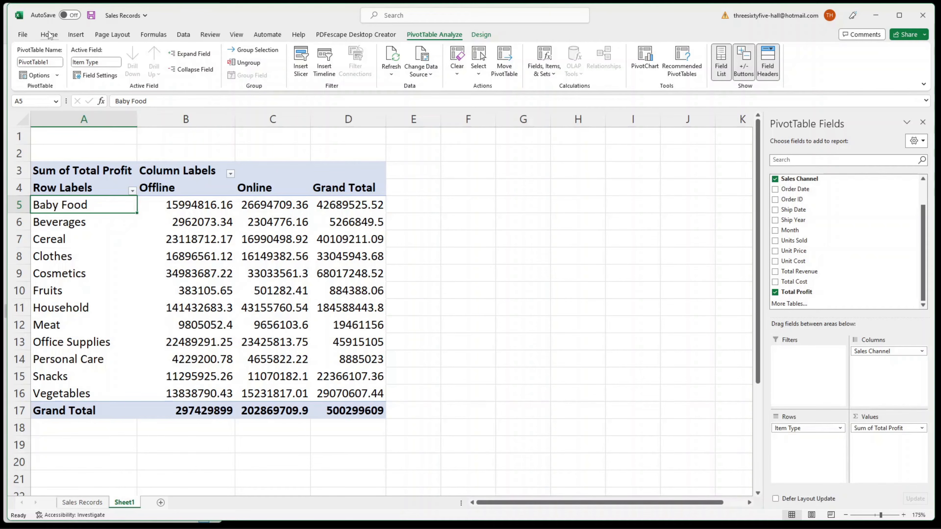
{"action": "left_click", "coordinate": [75, 35]}
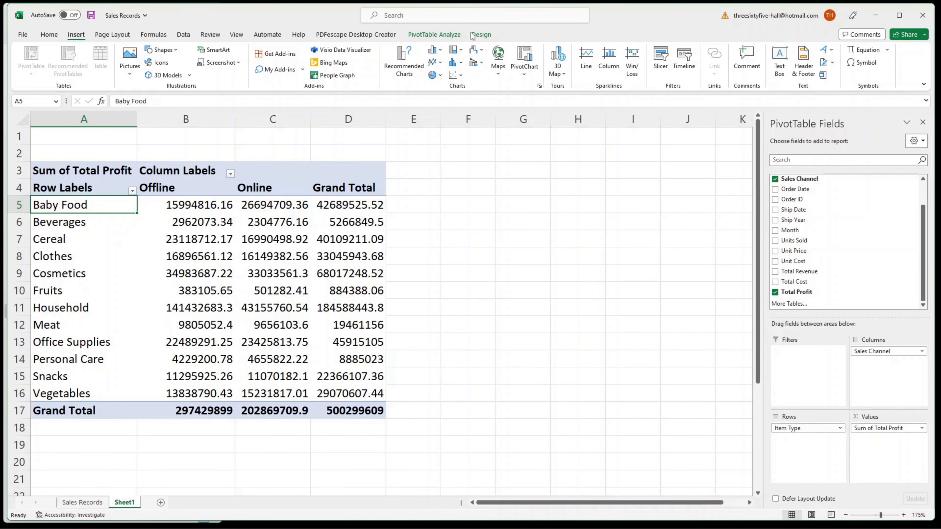
{"action": "left_click", "coordinate": [662, 61]}
{"action": "left_click_drag", "start_coordinate": [263, 141], "coordinate": [438, 155]}
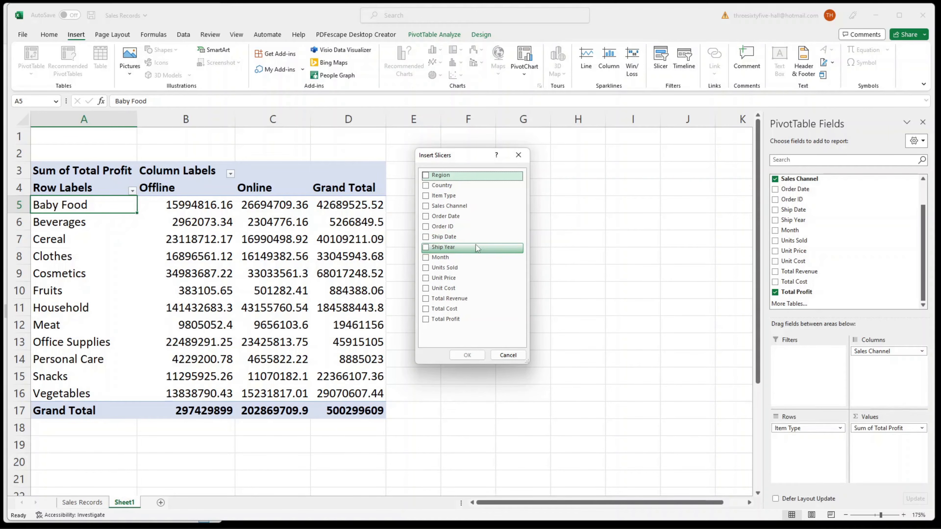
{"action": "left_click", "coordinate": [431, 249]}
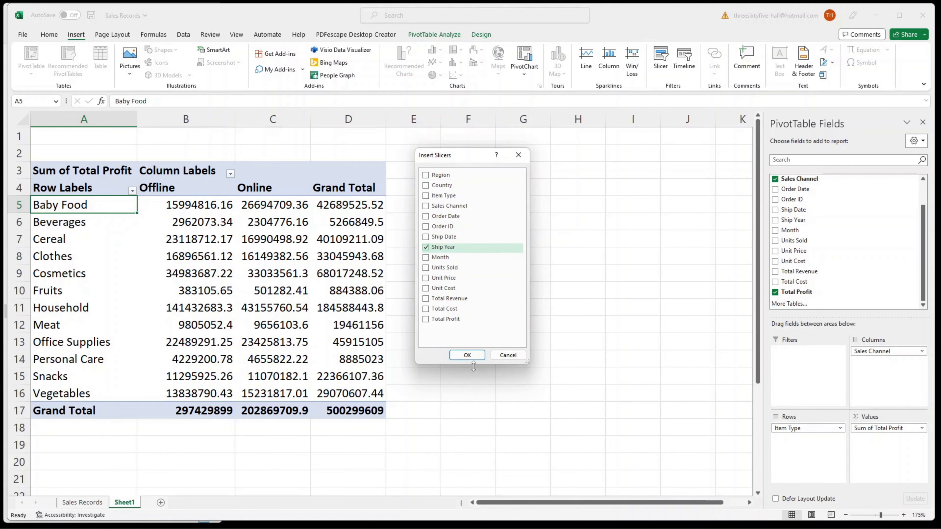
{"action": "left_click", "coordinate": [469, 354]}
{"action": "left_click_drag", "start_coordinate": [392, 216], "coordinate": [474, 178]}
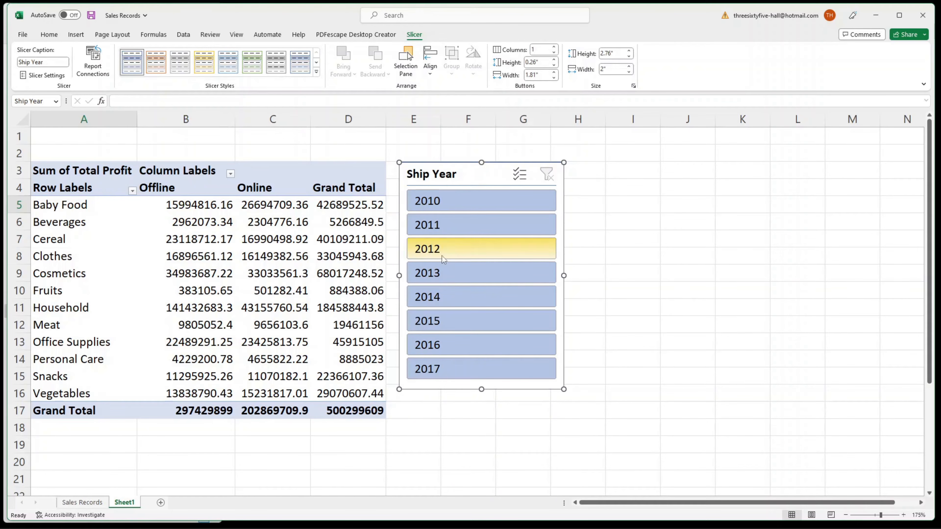
Filter the PivotTable by single ship years with the slicer, trying 2013 and 2011 and ending on 2015
{"action": "left_click", "coordinate": [452, 278]}
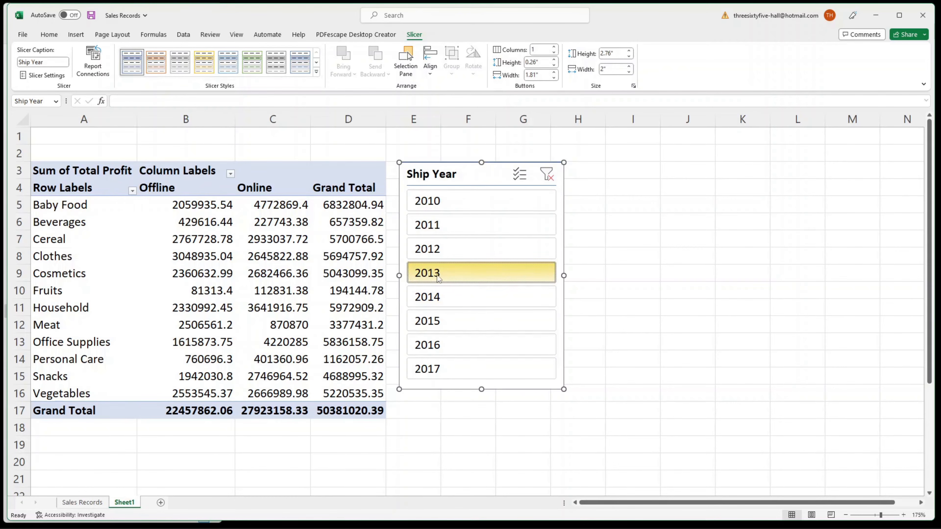
{"action": "left_click", "coordinate": [460, 225]}
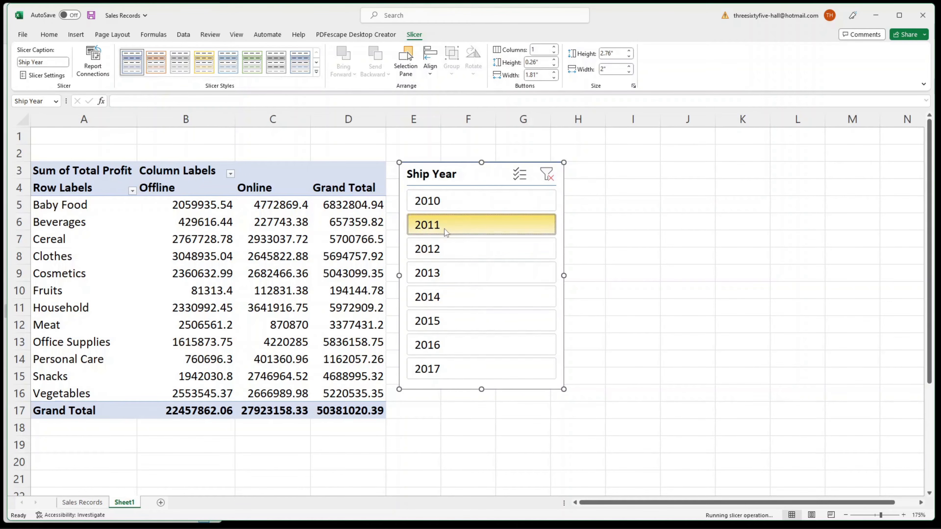
{"action": "left_click", "coordinate": [452, 320]}
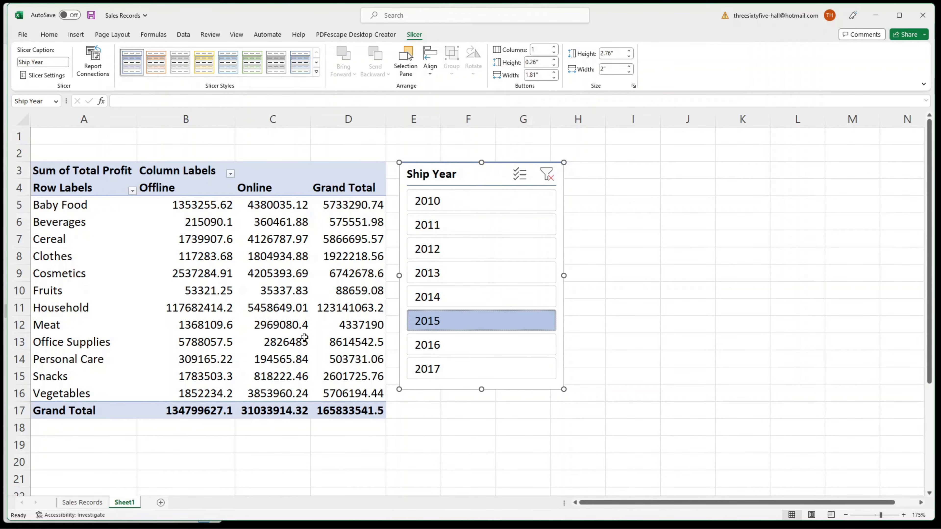
Add the years 2014, 2013 and 2010 to the Ship Year slicer's selection
{"action": "left_click", "coordinate": [457, 298], "text": "ctrl"}
{"action": "left_click", "coordinate": [438, 273], "text": "ctrl"}
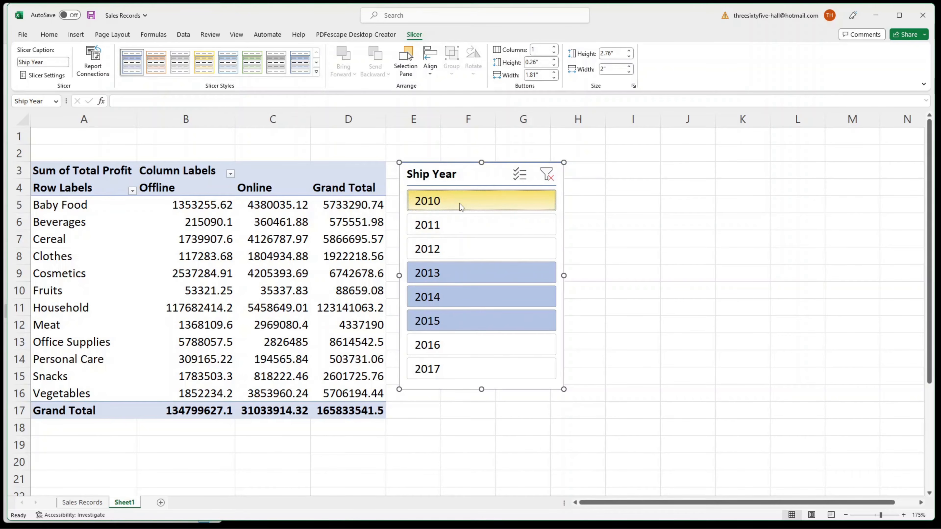
{"action": "left_click", "coordinate": [462, 208], "text": "ctrl"}
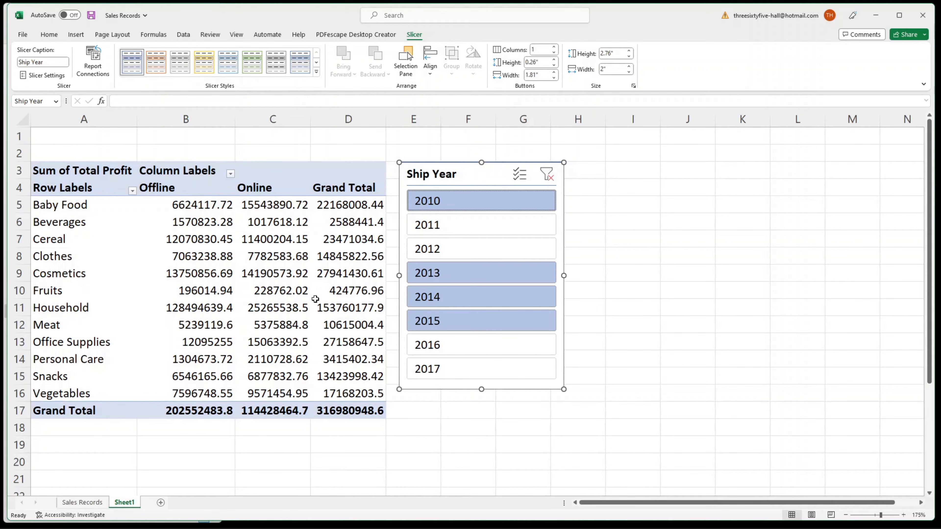
{"action": "left_click", "coordinate": [432, 209], "text": "ctrl"}
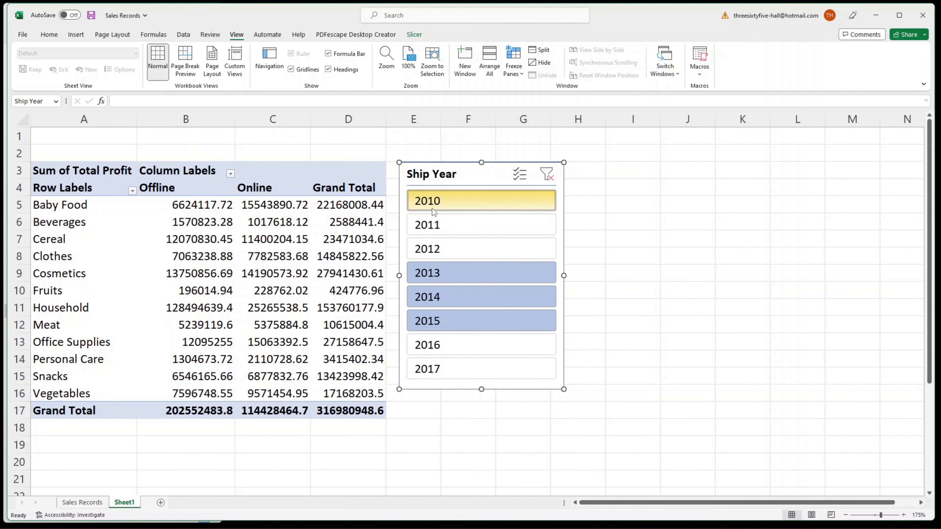
Insert a second PivotTable from the Sales Records data range, placed on the existing Sheet1 at cell A20
{"action": "left_click", "coordinate": [83, 503]}
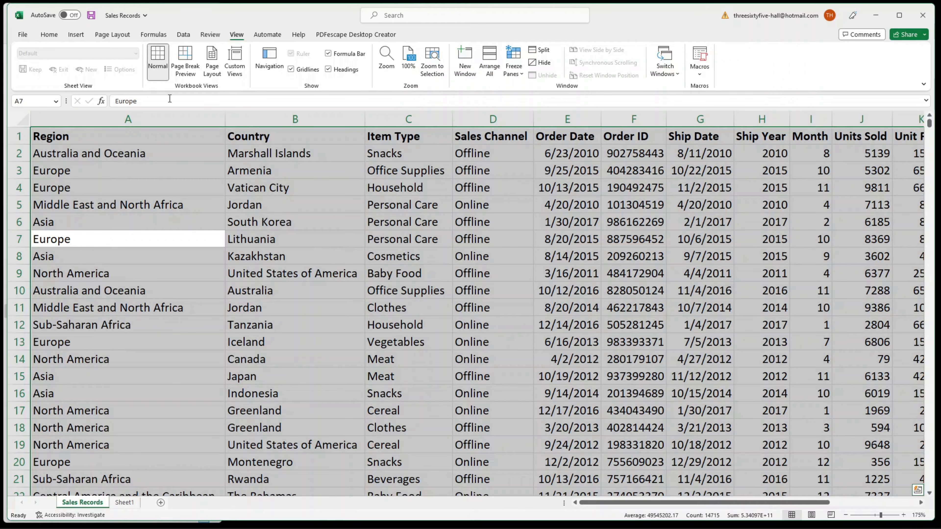
{"action": "left_click", "coordinate": [79, 35]}
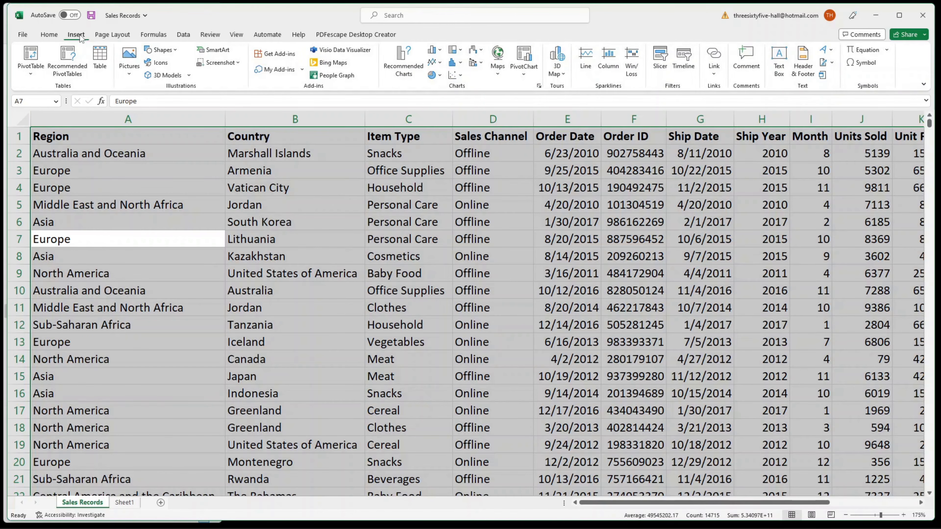
{"action": "left_click", "coordinate": [34, 69]}
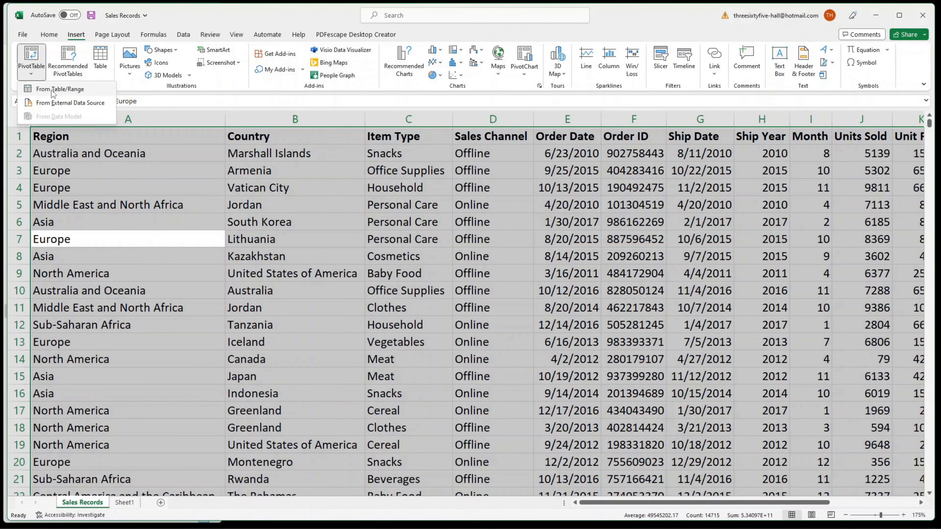
{"action": "left_click", "coordinate": [60, 89]}
{"action": "left_click", "coordinate": [424, 262]}
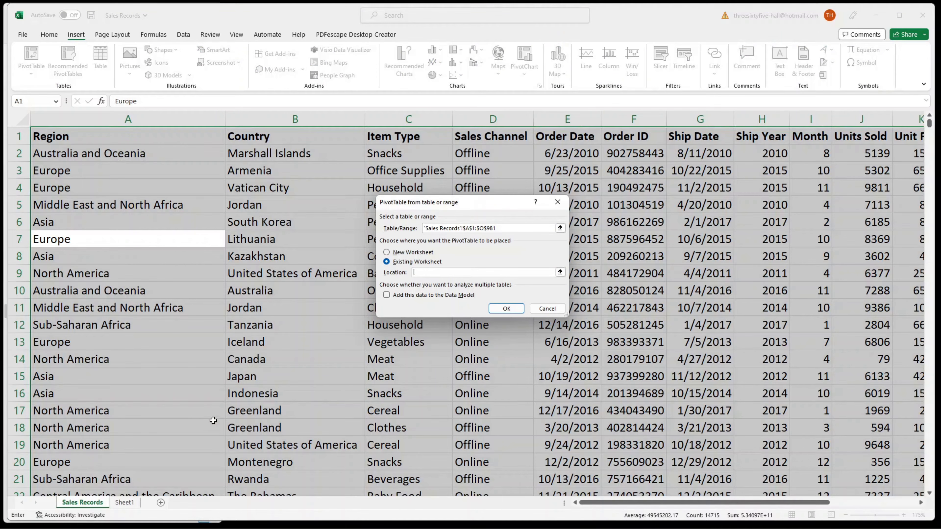
{"action": "left_click", "coordinate": [131, 502]}
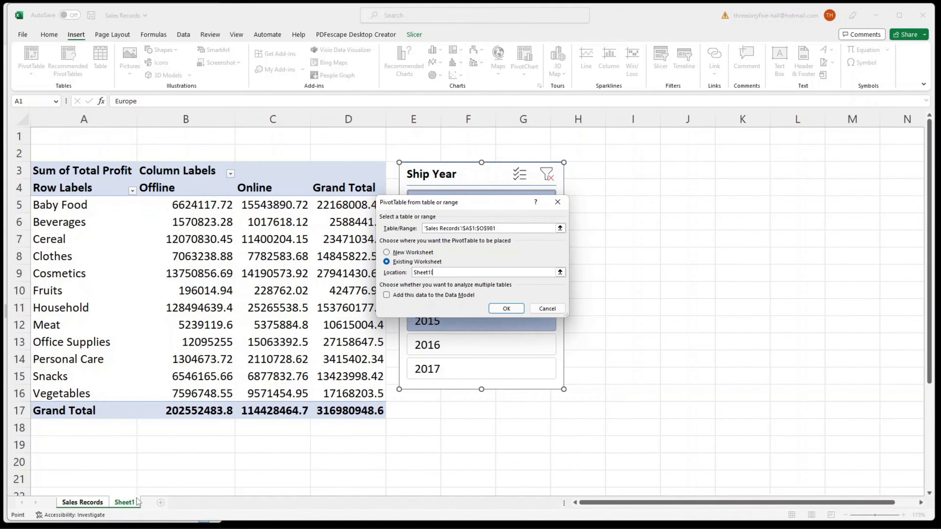
{"action": "left_click", "coordinate": [43, 464]}
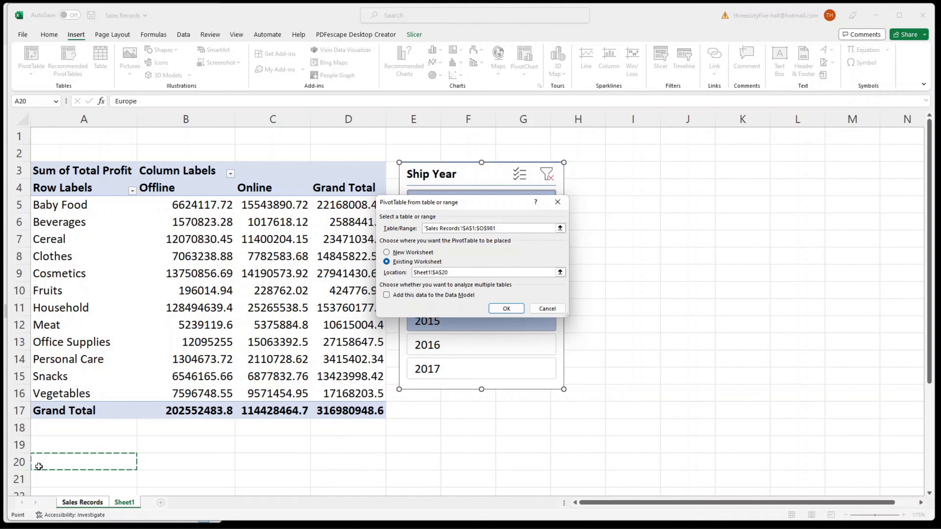
{"action": "left_click", "coordinate": [506, 309]}
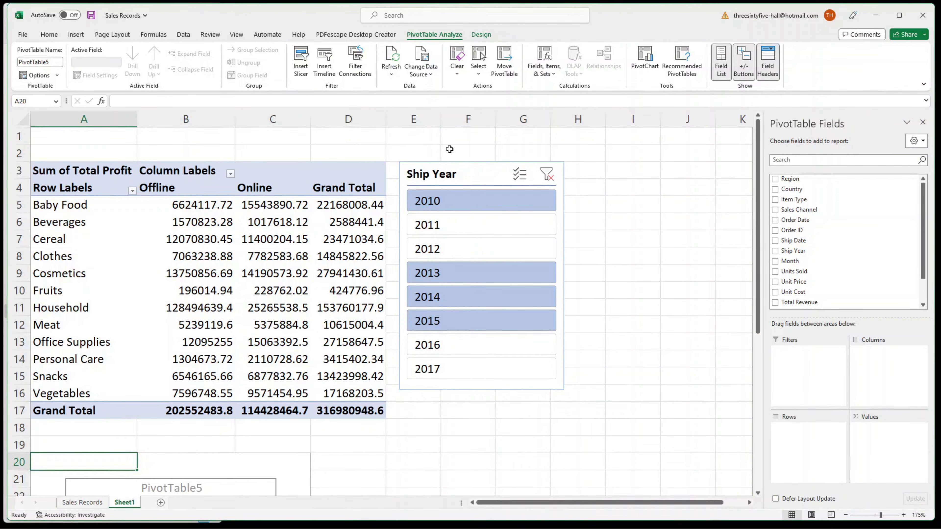
Set the zoom of Sheet1 to a custom magnification of 130%
{"action": "left_click", "coordinate": [243, 35]}
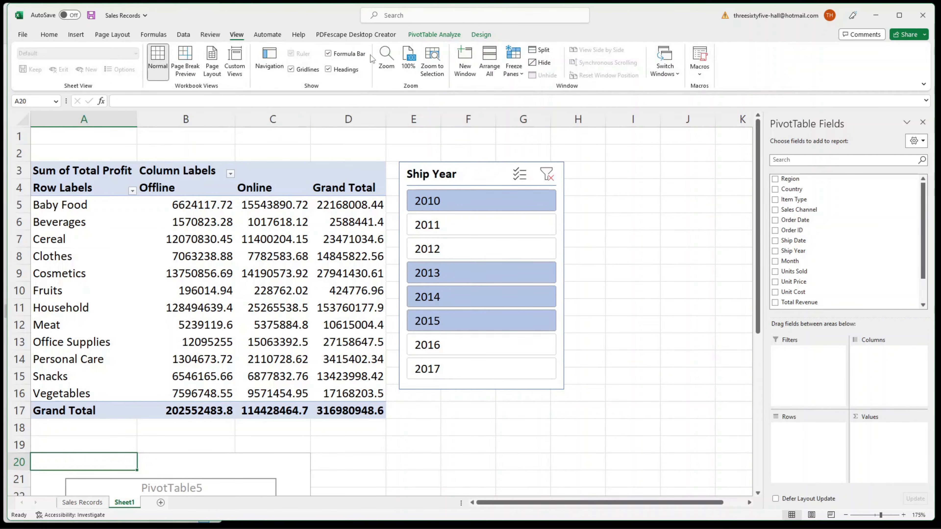
{"action": "left_click", "coordinate": [386, 60]}
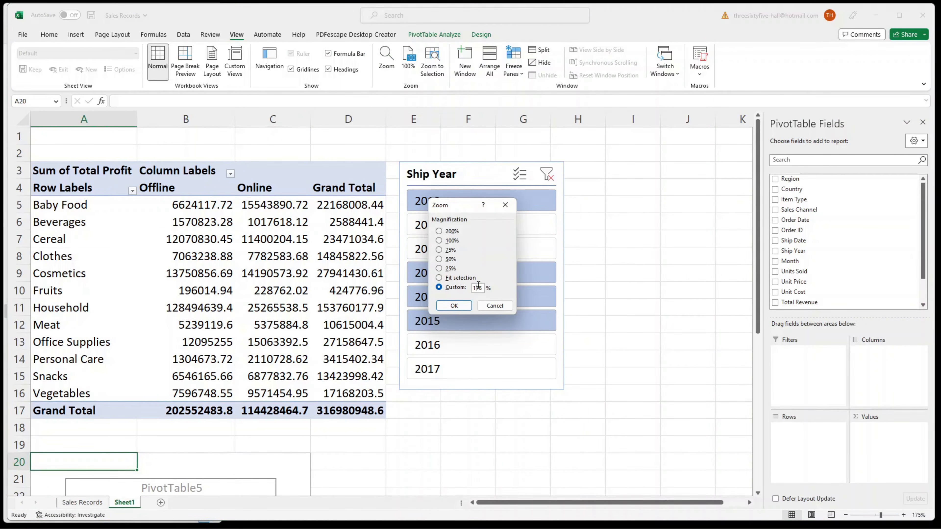
{"action": "double_click", "coordinate": [478, 287]}
{"action": "type", "text": "130"}
{"action": "key", "text": "Return"}
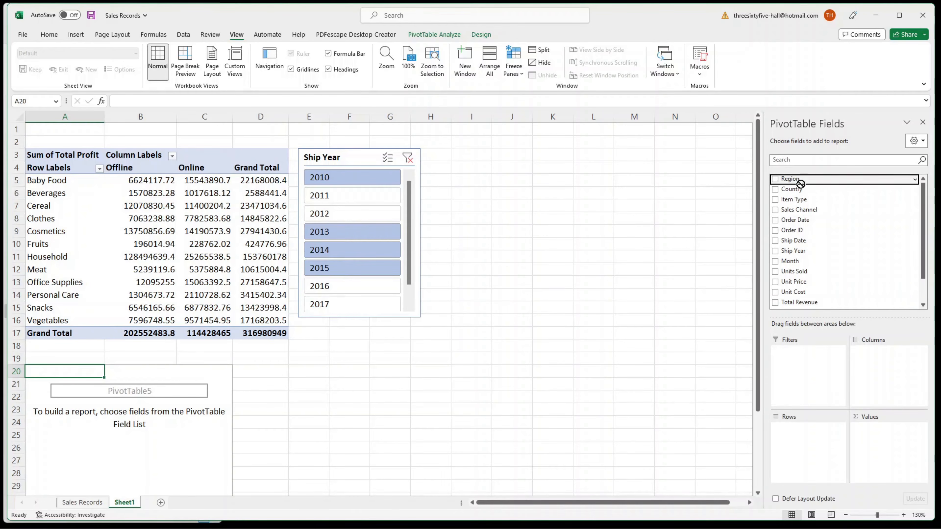
Lay out the second PivotTable with Region as rows, Sales Channel as columns and Total Profit as summed values
{"action": "left_click_drag", "start_coordinate": [809, 181], "coordinate": [810, 450]}
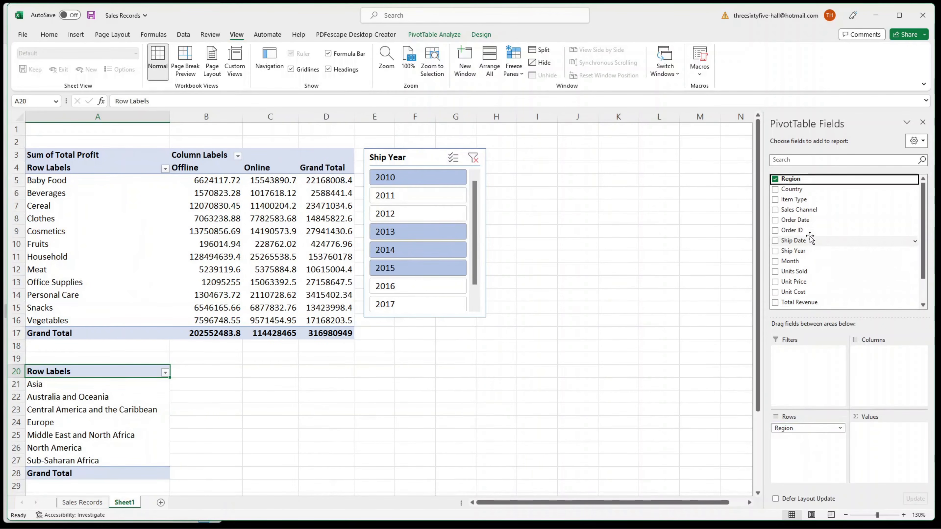
{"action": "left_click_drag", "start_coordinate": [805, 209], "coordinate": [883, 372]}
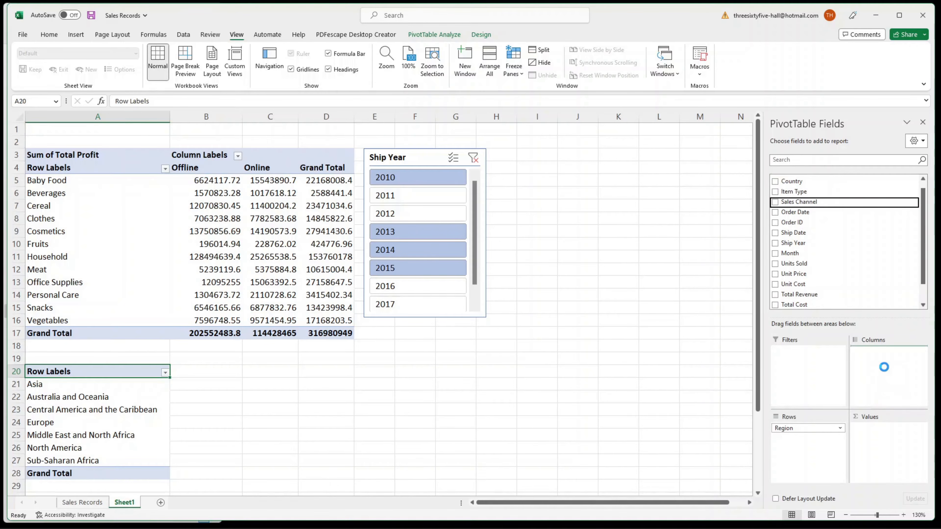
{"action": "scroll", "coordinate": [813, 272], "scroll_direction": "down", "scroll_amount": 1}
{"action": "left_click_drag", "start_coordinate": [809, 297], "coordinate": [872, 451]}
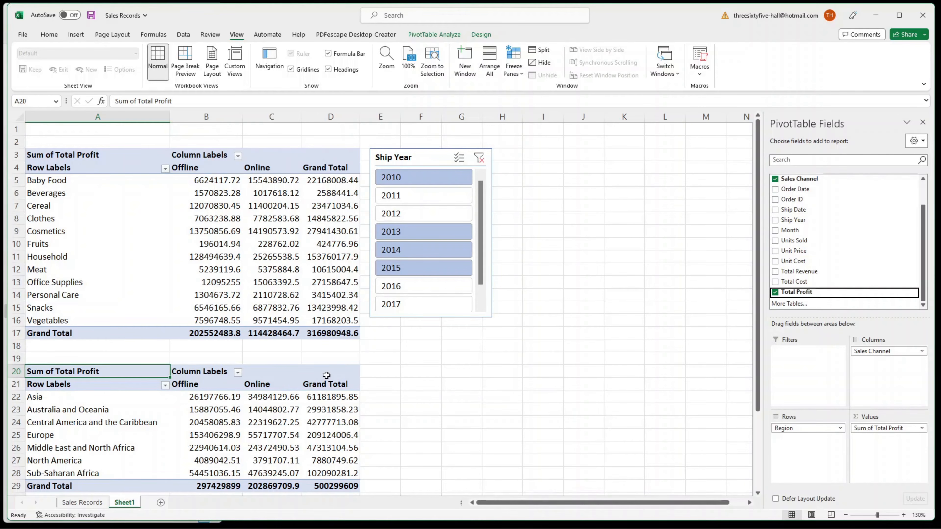
Try single ship years in the Ship Year slicer, starting with 2011 and ending on 2012
{"action": "left_click", "coordinate": [402, 195]}
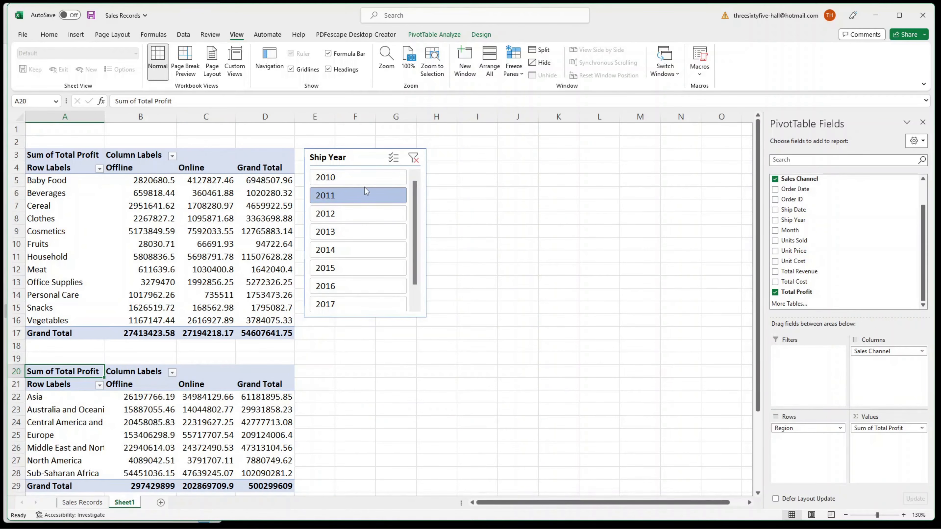
{"action": "left_click", "coordinate": [363, 214]}
{"action": "left_click", "coordinate": [345, 256]}
{"action": "left_click", "coordinate": [342, 269]}
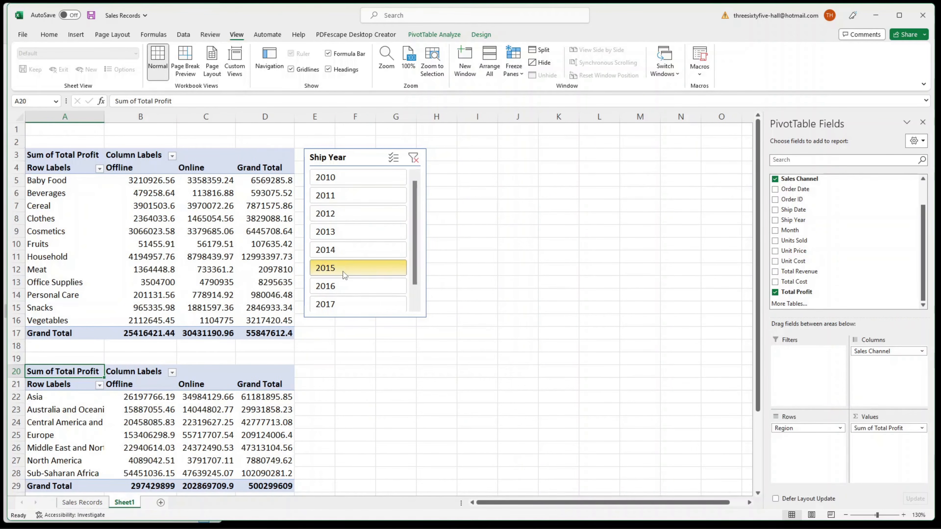
{"action": "left_click", "coordinate": [357, 302]}
{"action": "left_click", "coordinate": [363, 214]}
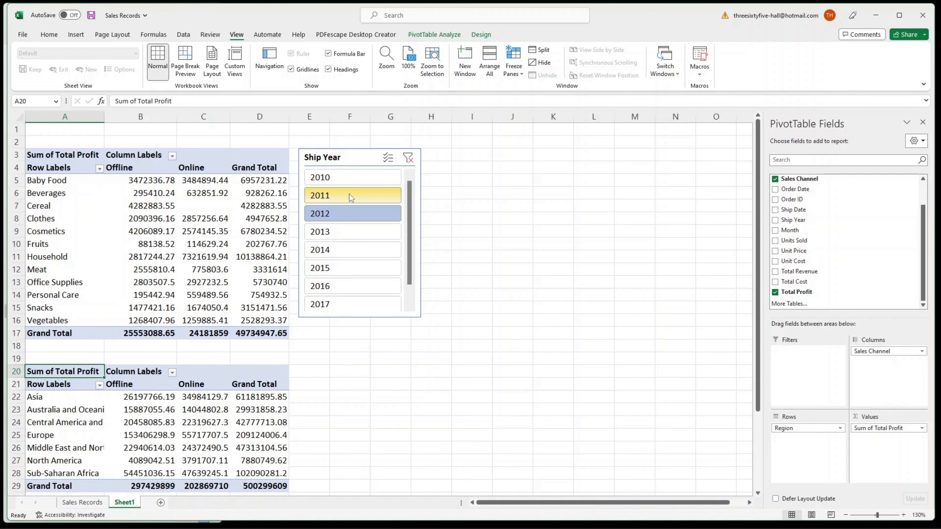
Connect the Ship Year slicer to PivotTable5 in addition to PivotTable1 through its report connections
{"action": "right_click", "coordinate": [351, 158]}
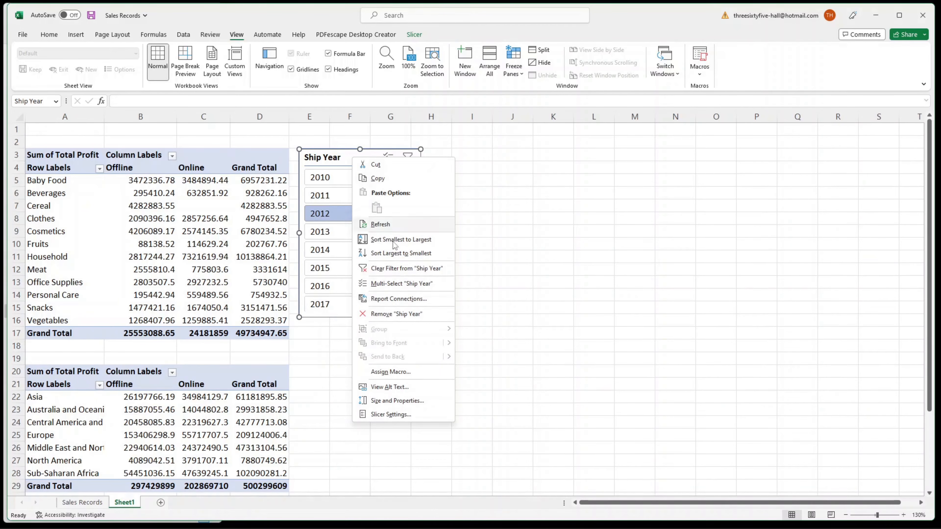
{"action": "left_click", "coordinate": [390, 300]}
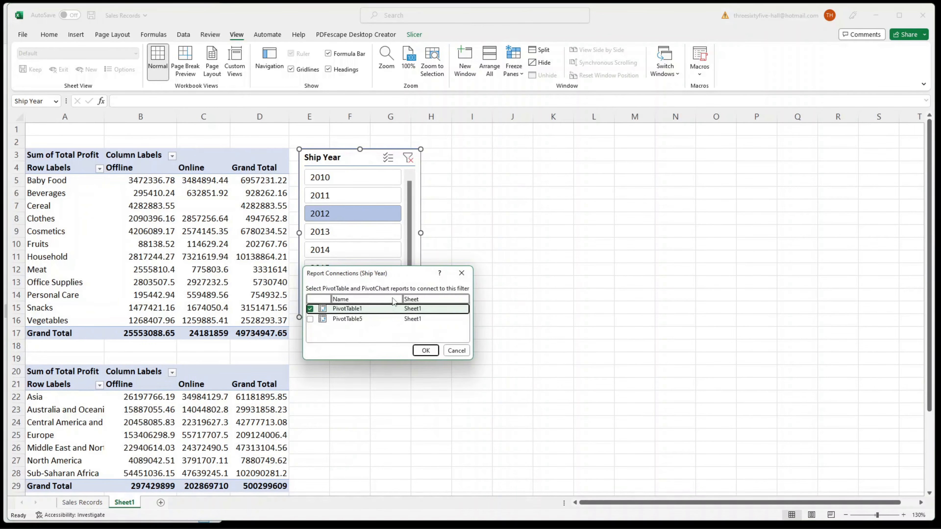
{"action": "left_click", "coordinate": [310, 319]}
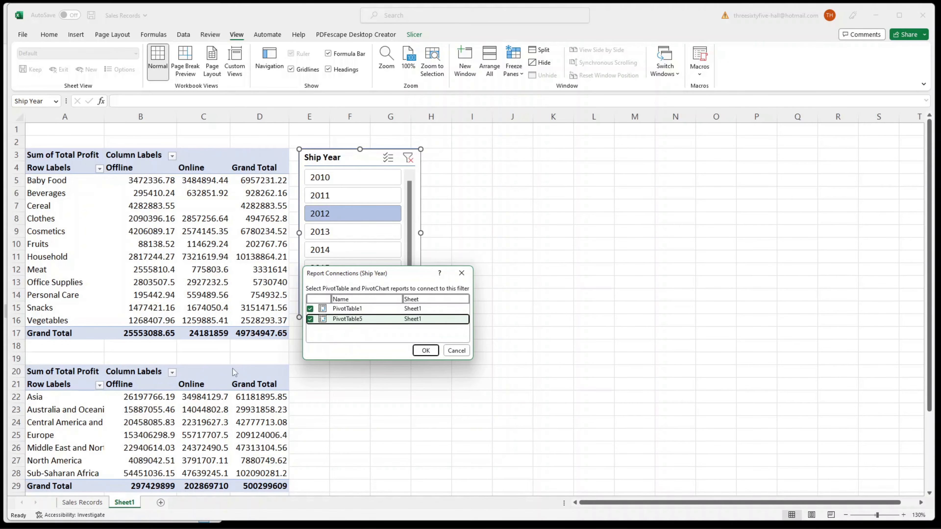
{"action": "left_click", "coordinate": [425, 351]}
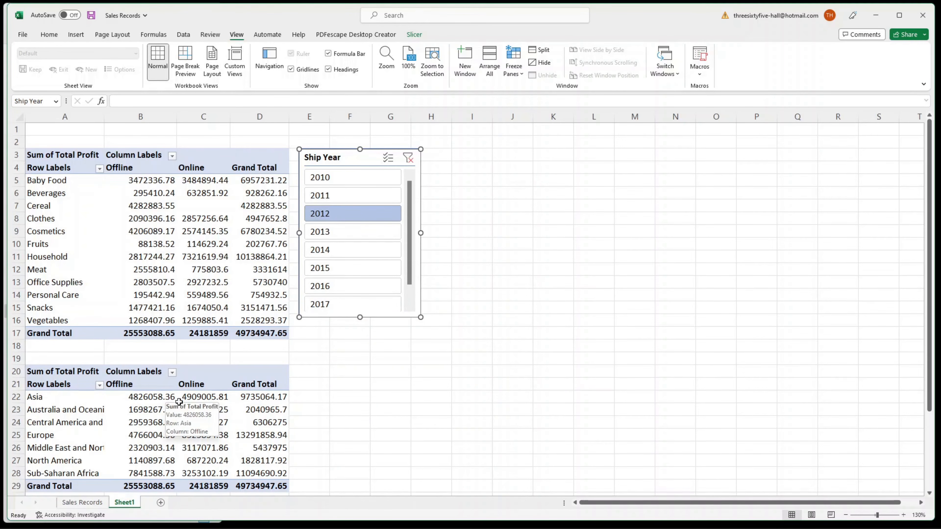
Filter both PivotTables by the single ship years 2011, 2014 and 2016 in turn
{"action": "left_click", "coordinate": [356, 191]}
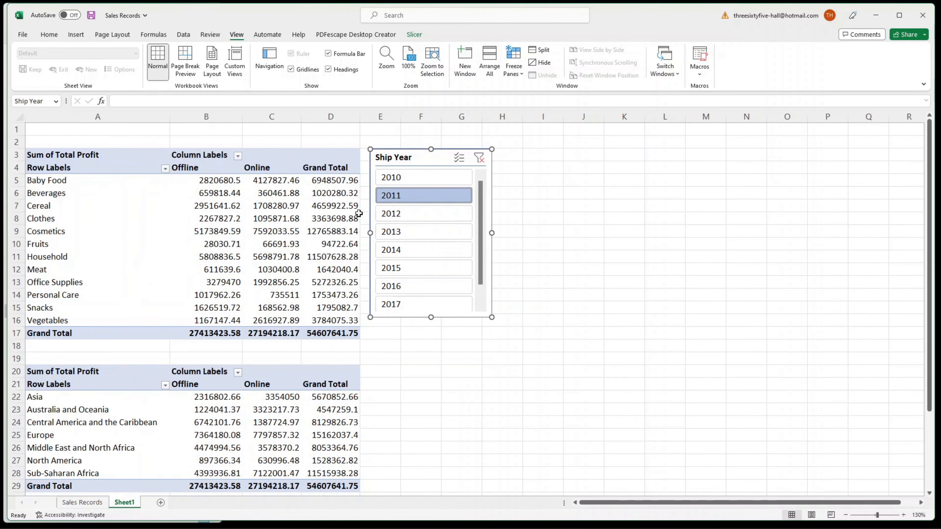
{"action": "left_click", "coordinate": [416, 253]}
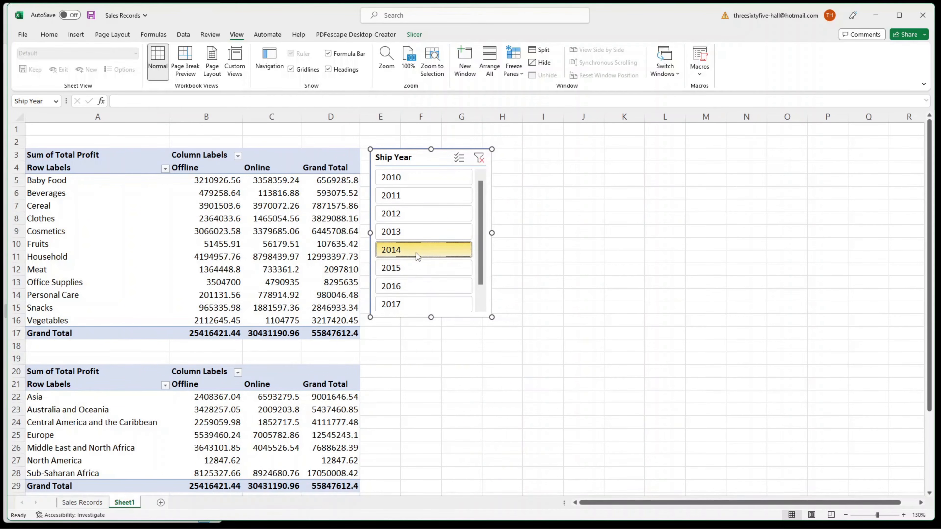
{"action": "left_click", "coordinate": [420, 279]}
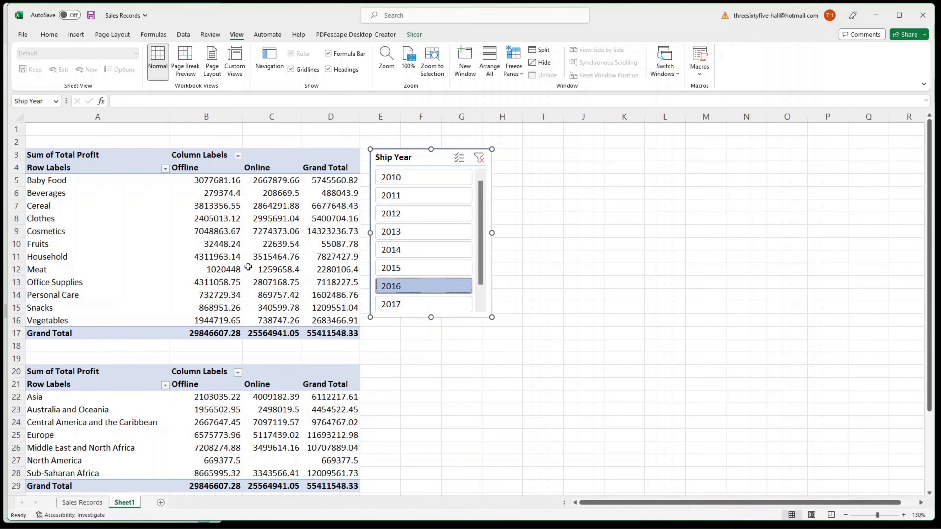
Filter both PivotTables to the ship years 2011, 2013, 2015 and 2016 together with the Ship Year slicer
{"action": "left_click", "coordinate": [434, 196]}
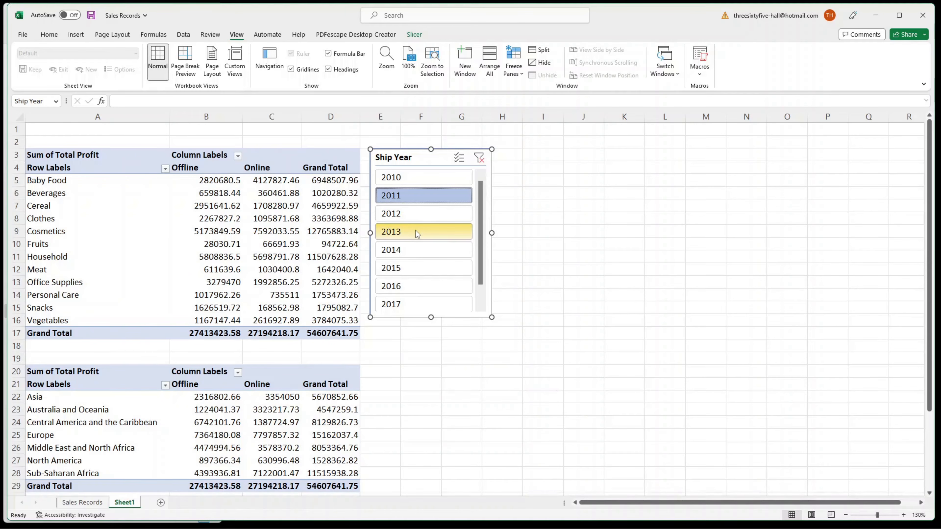
{"action": "left_click", "coordinate": [405, 234], "text": "ctrl"}
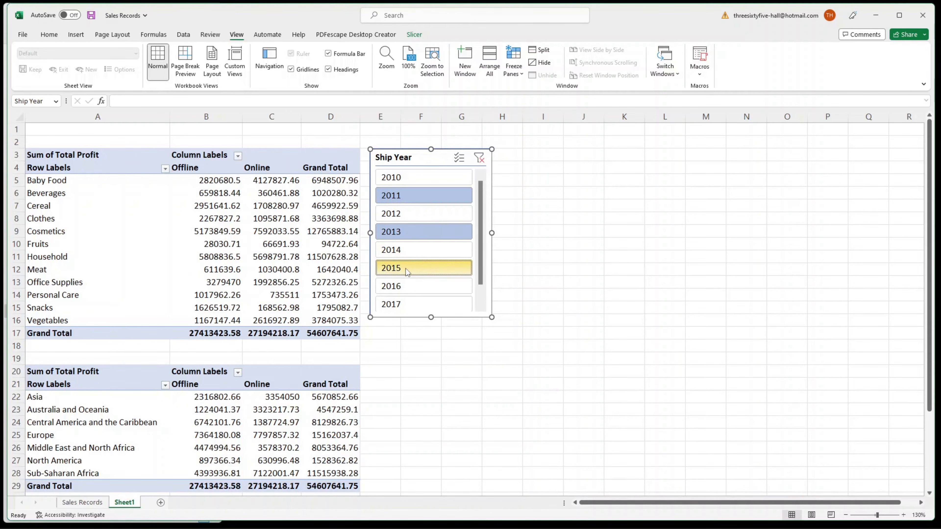
{"action": "left_click", "coordinate": [408, 267], "text": "ctrl"}
{"action": "left_click", "coordinate": [407, 288], "text": "ctrl"}
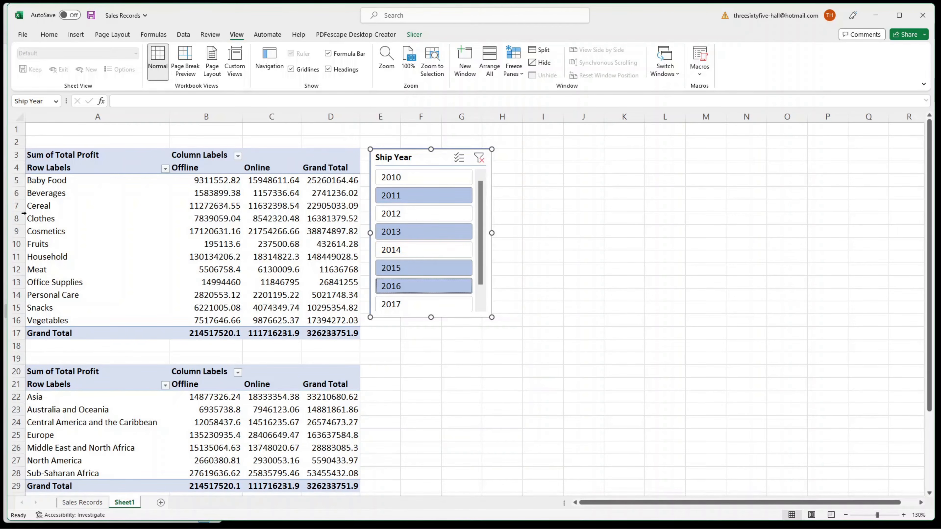
Insert a Month slicer for the upper PivotTable and place it directly beside the Ship Year slicer
{"action": "left_click", "coordinate": [68, 182]}
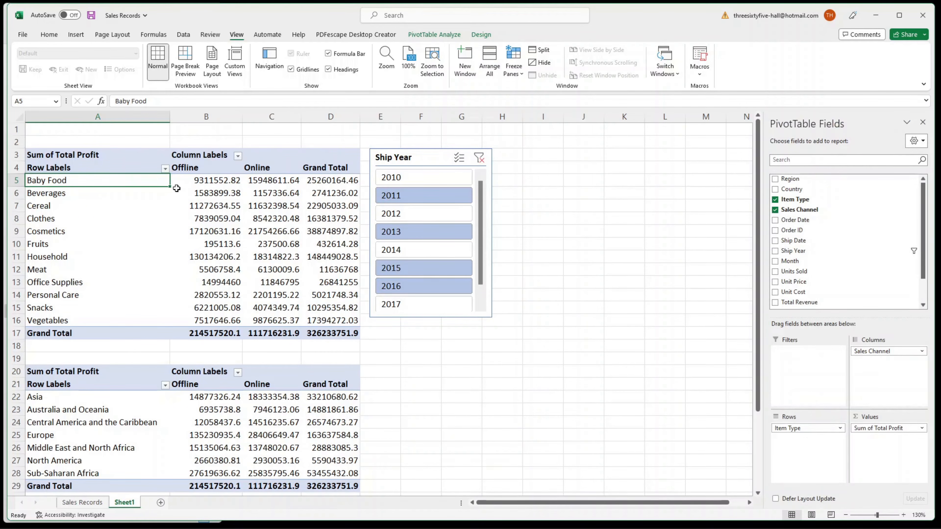
{"action": "left_click", "coordinate": [78, 35]}
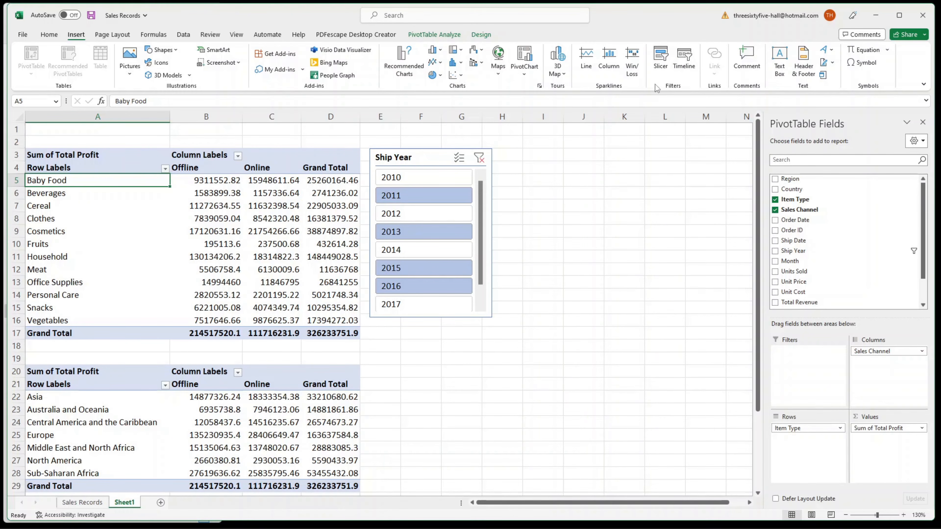
{"action": "left_click", "coordinate": [660, 59]}
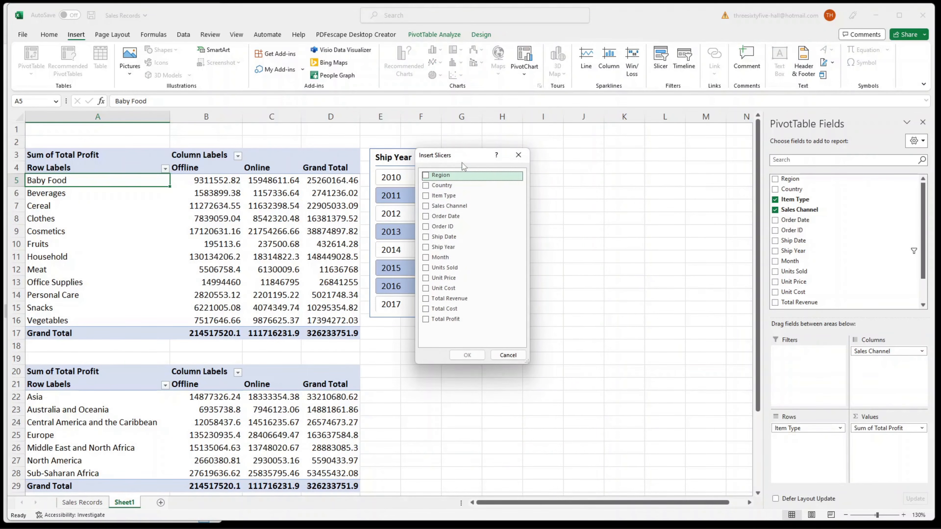
{"action": "left_click_drag", "start_coordinate": [462, 163], "coordinate": [534, 152]}
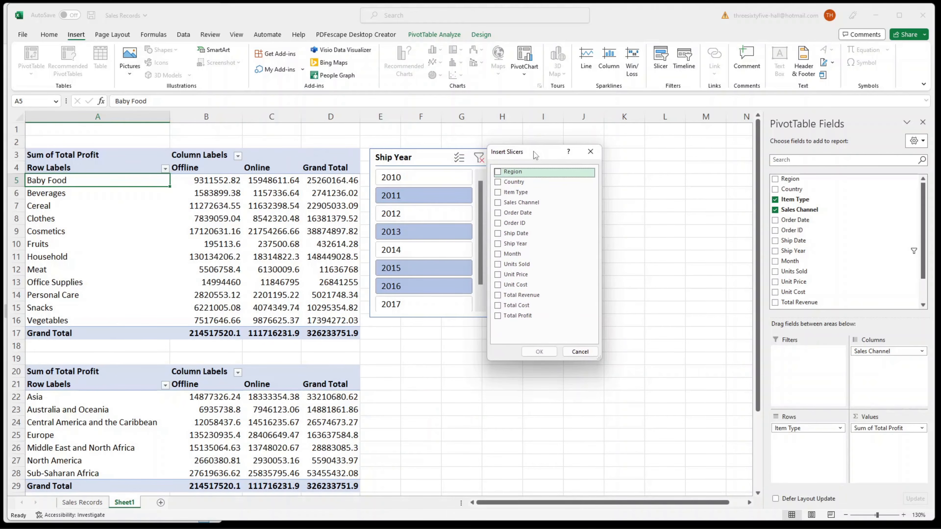
{"action": "left_click", "coordinate": [508, 254]}
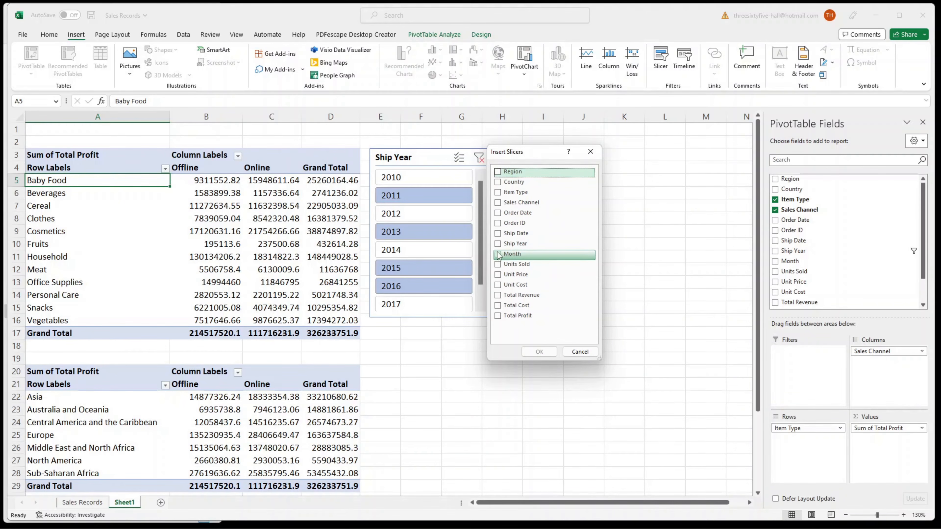
{"action": "left_click", "coordinate": [539, 352]}
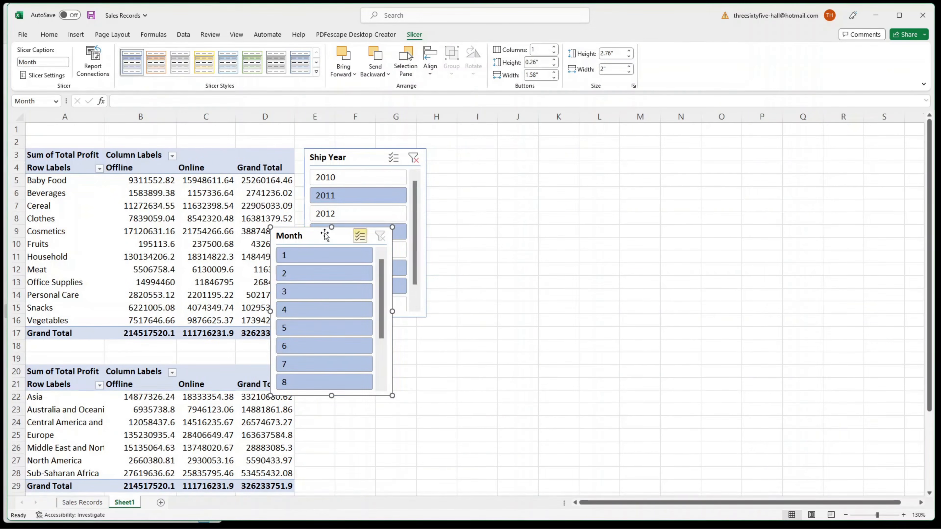
{"action": "left_click_drag", "start_coordinate": [307, 237], "coordinate": [467, 156]}
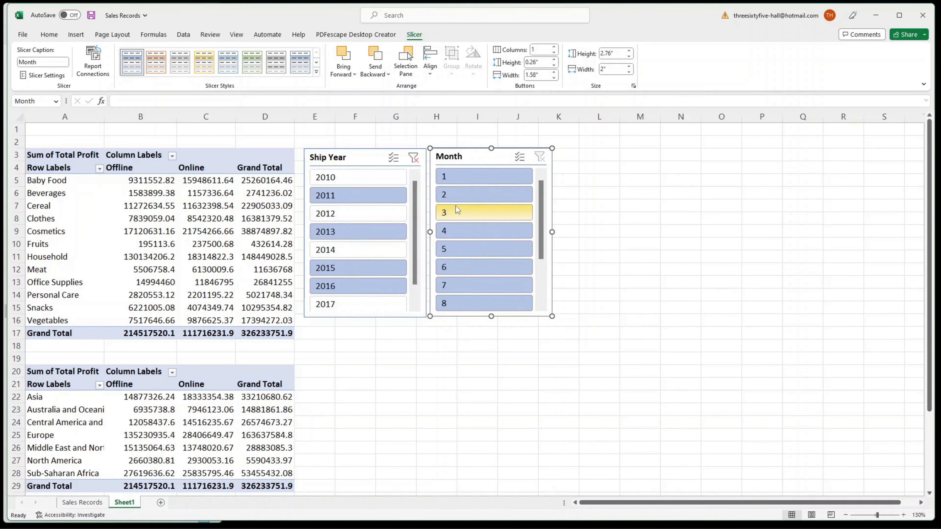
Filter the upper PivotTable by single months with the Month slicer, trying 2, 4, 6, 8, 10 and 5 and ending on 4
{"action": "left_click", "coordinate": [454, 197]}
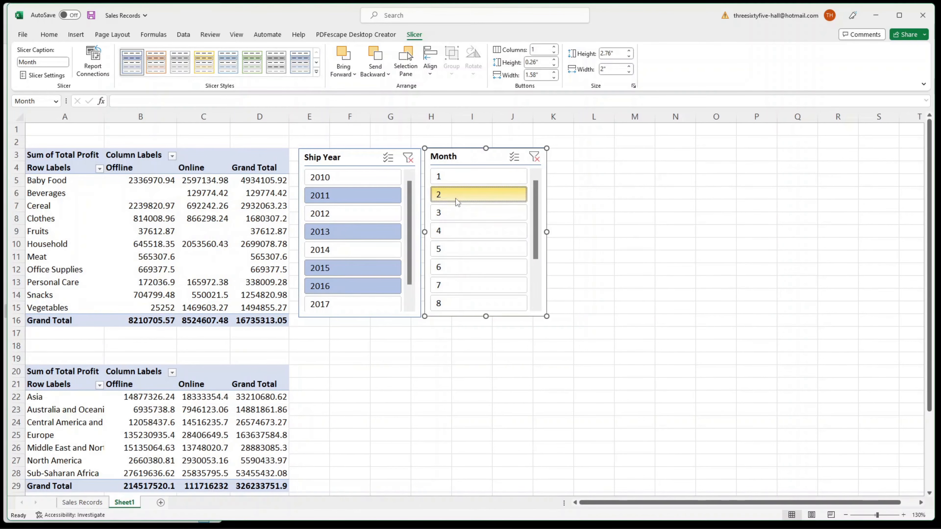
{"action": "left_click", "coordinate": [455, 231]}
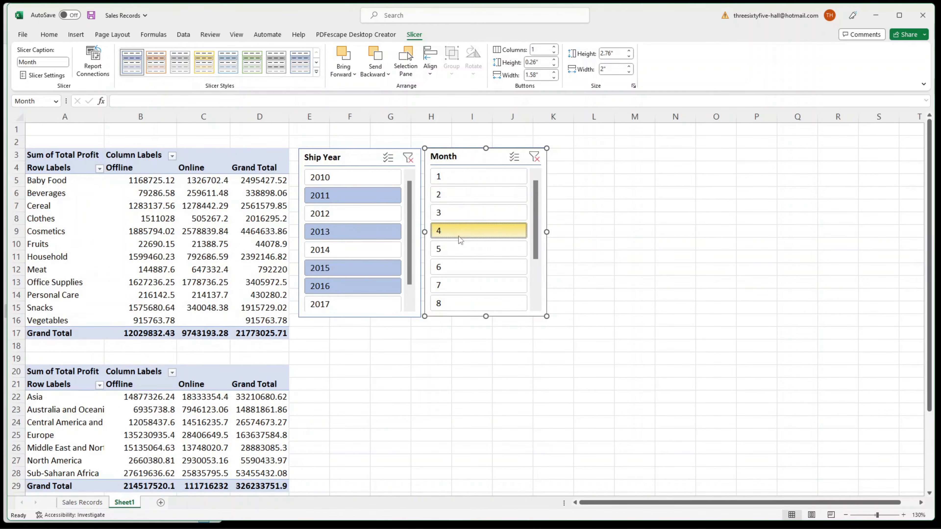
{"action": "left_click", "coordinate": [463, 269]}
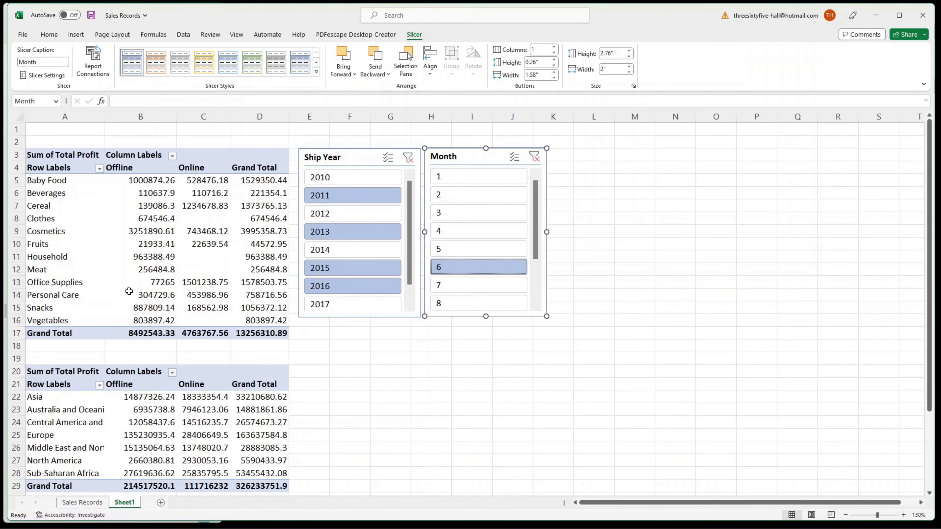
{"action": "left_click", "coordinate": [494, 296]}
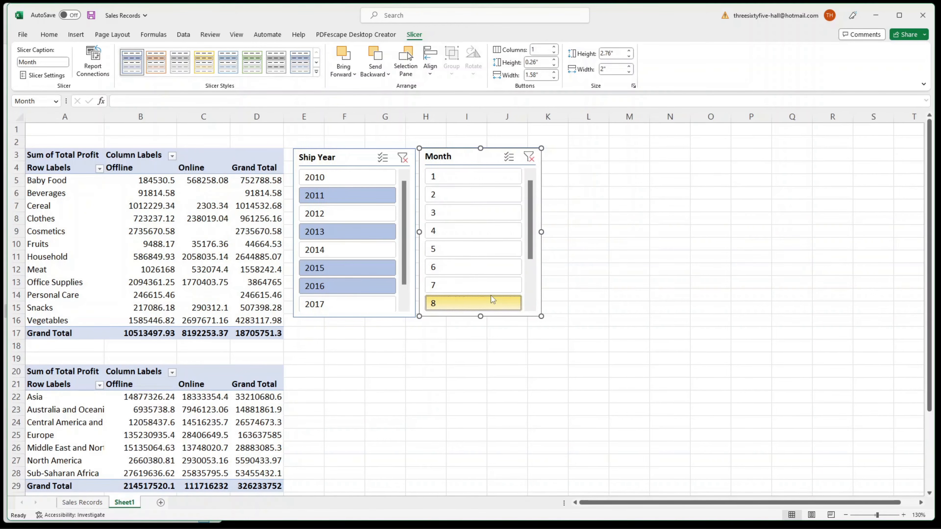
{"action": "scroll", "coordinate": [473, 266], "scroll_direction": "down", "scroll_amount": 3}
{"action": "left_click", "coordinate": [474, 284]}
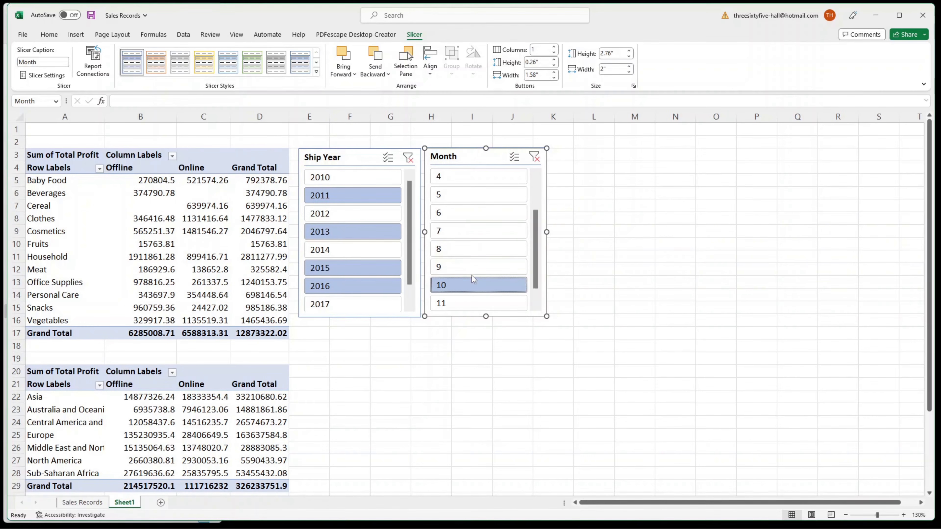
{"action": "left_click", "coordinate": [471, 198]}
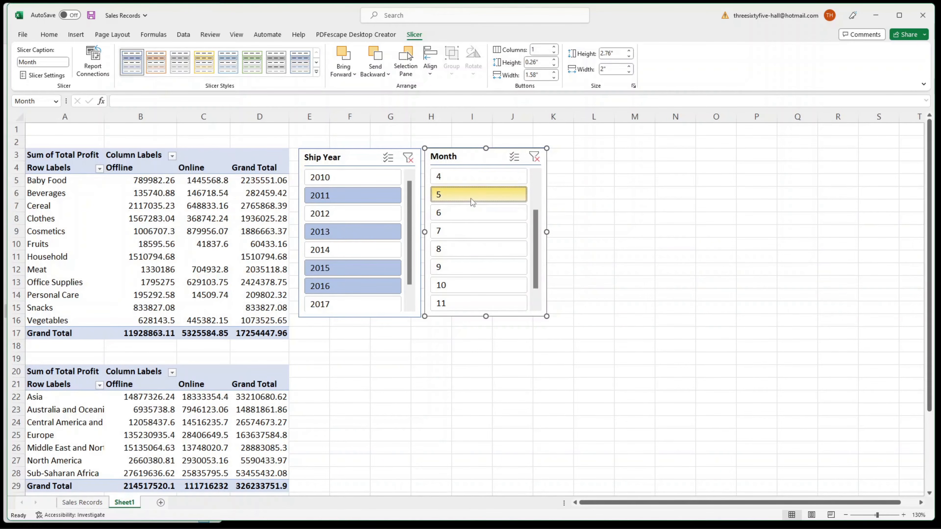
{"action": "left_click", "coordinate": [464, 176]}
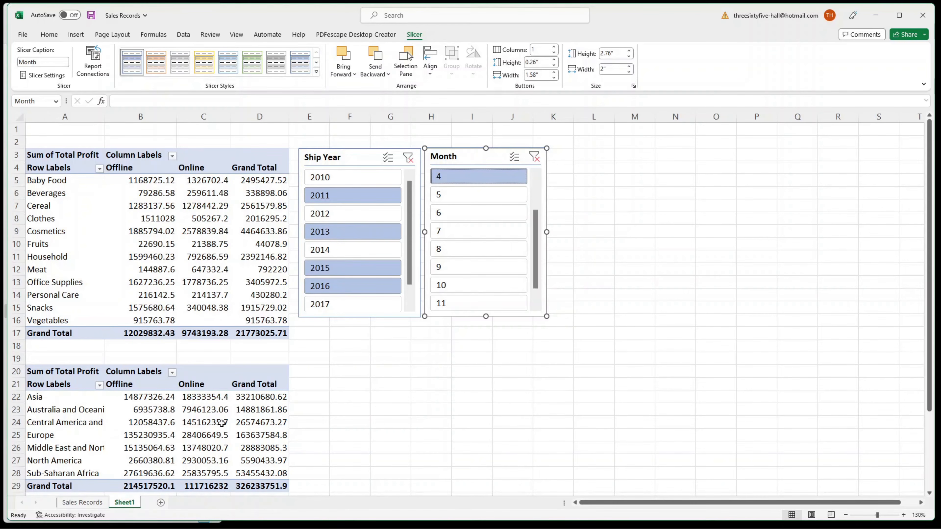
Connect the Month slicer to PivotTable5 as well, and filter both PivotTables to month 9
{"action": "right_click", "coordinate": [465, 162]}
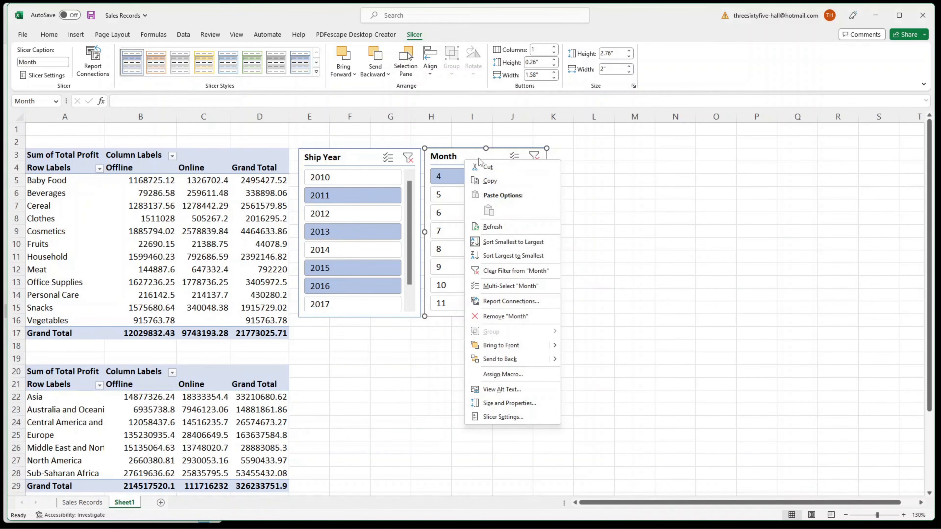
{"action": "left_click", "coordinate": [509, 301]}
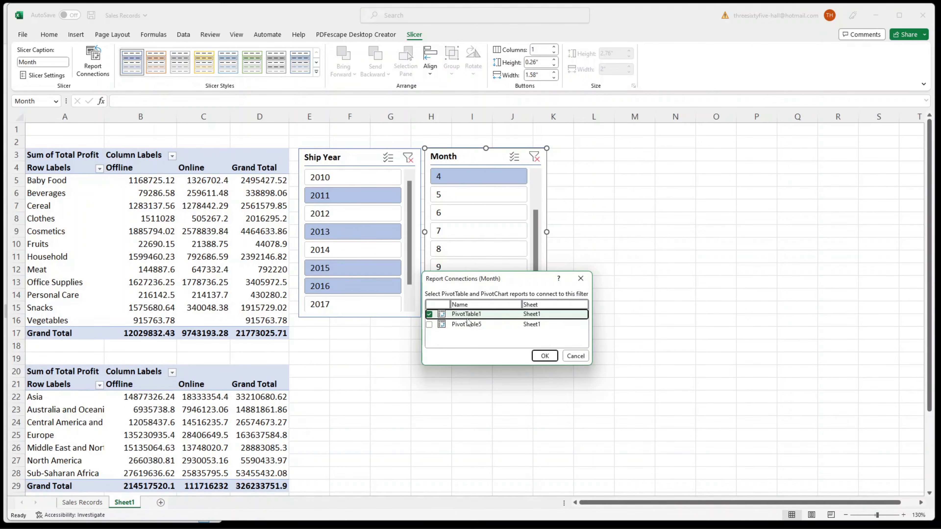
{"action": "left_click", "coordinate": [430, 324]}
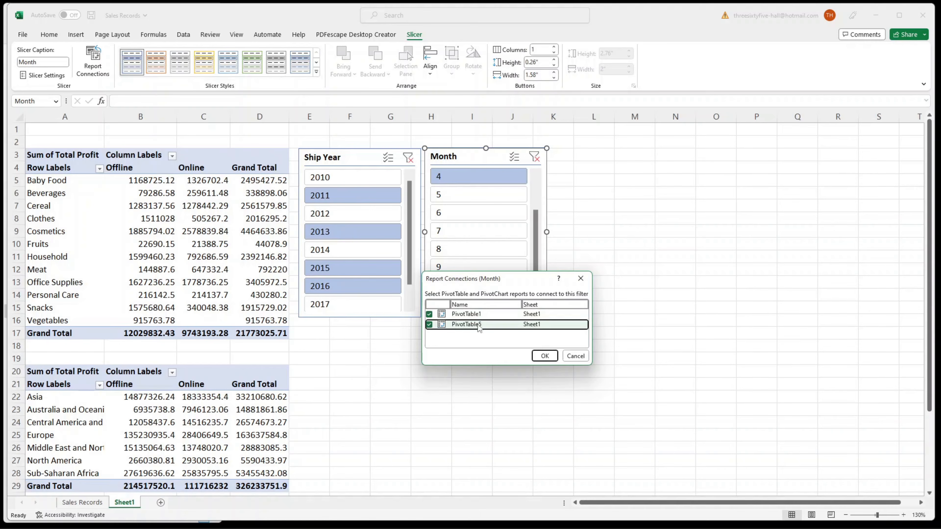
{"action": "left_click", "coordinate": [544, 356]}
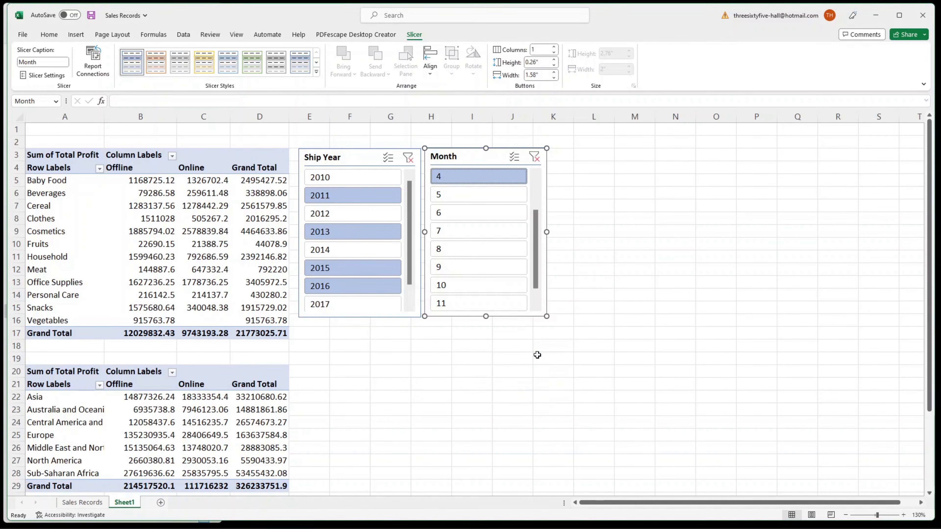
{"action": "left_click", "coordinate": [466, 260]}
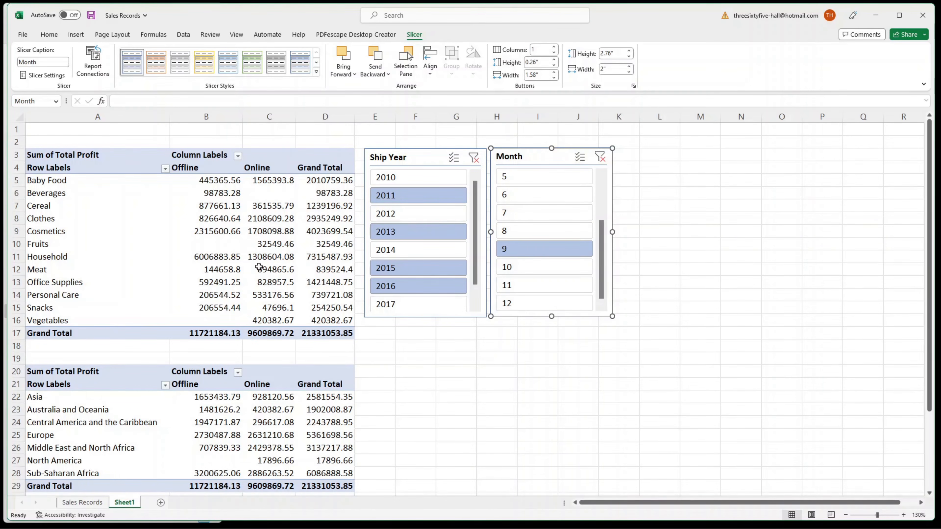
Filter both PivotTables to ship years 2011 through 2014 and months 10 through 12 with the slicers
{"action": "mouse_move", "coordinate": [259, 265]}
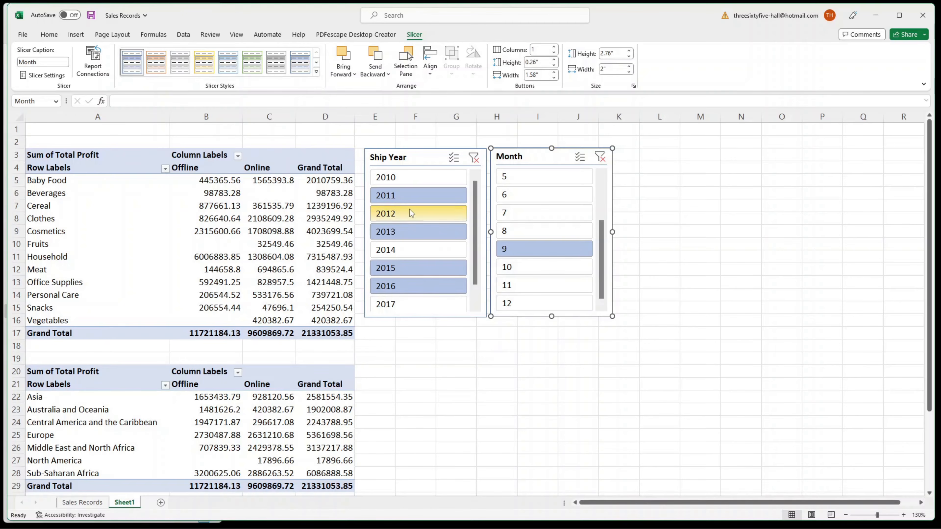
{"action": "left_click", "coordinate": [406, 197]}
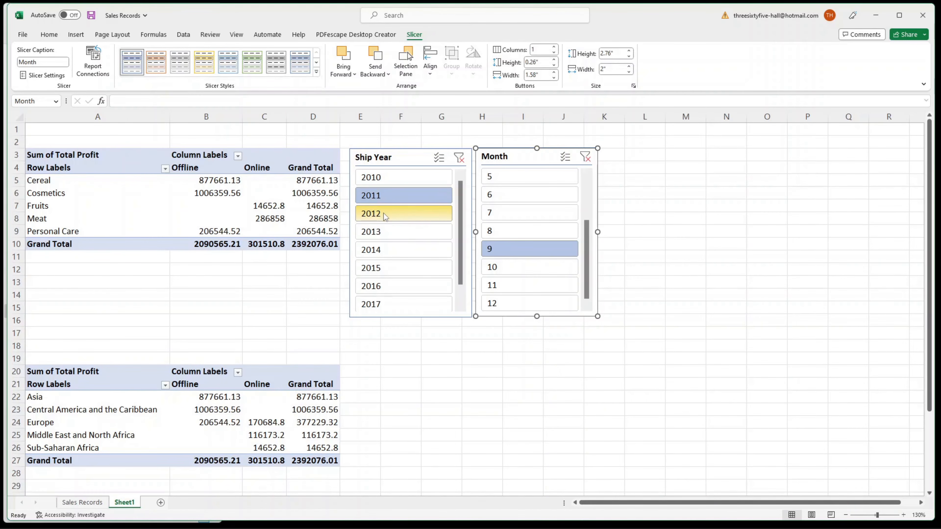
{"action": "left_click_drag", "start_coordinate": [385, 217], "coordinate": [394, 256]}
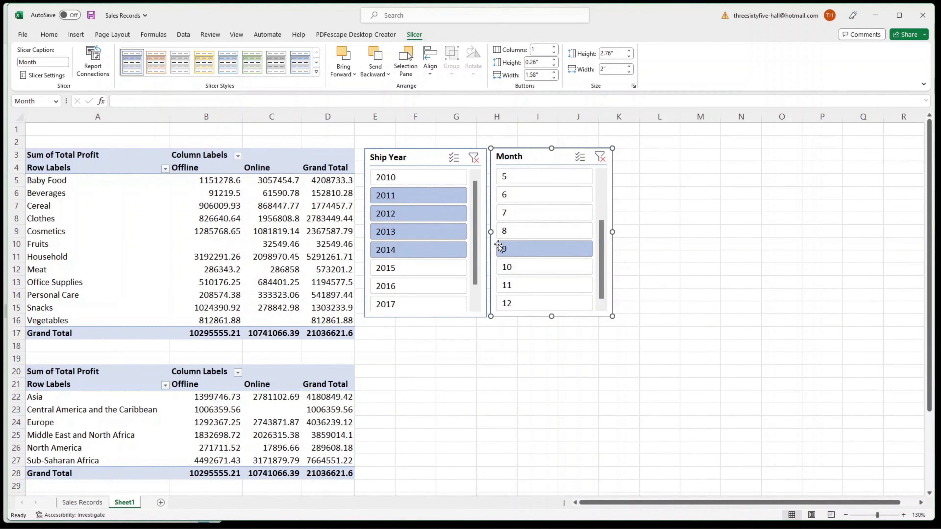
{"action": "left_click", "coordinate": [517, 270]}
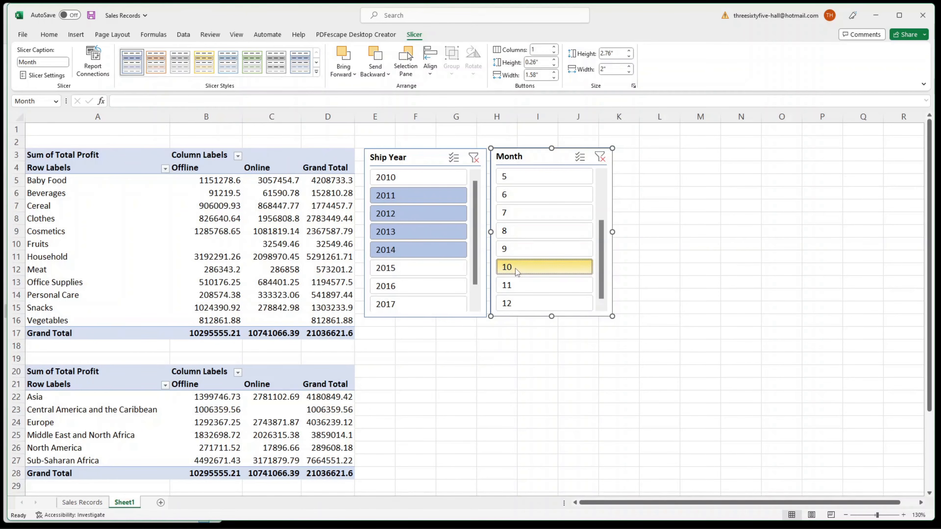
{"action": "left_click_drag", "start_coordinate": [517, 270], "coordinate": [519, 304]}
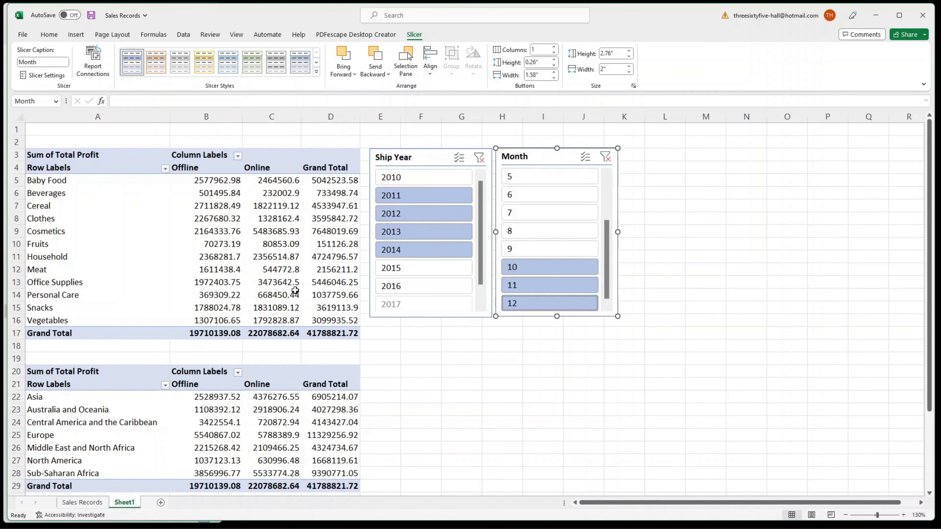
{"action": "mouse_move", "coordinate": [300, 334]}
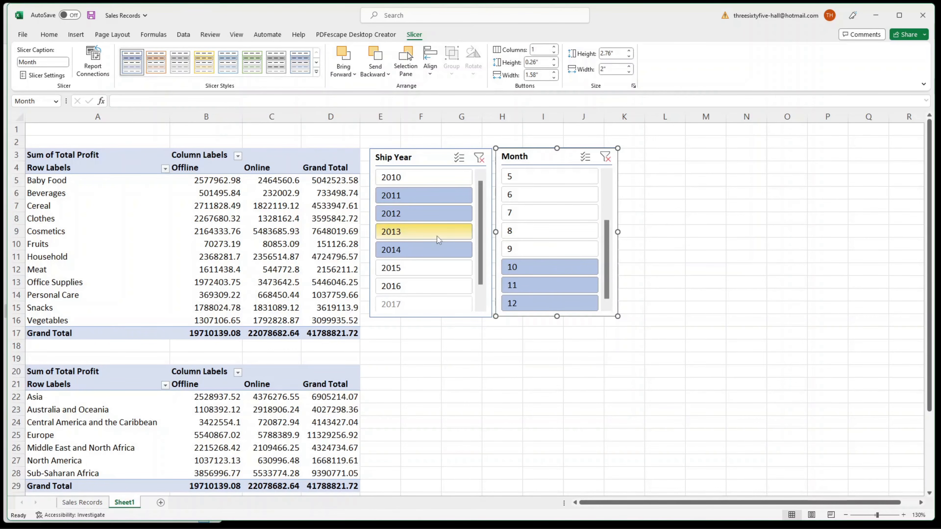
Filter both PivotTables to ship year 2014 and month 1 with the slicers
{"action": "left_click", "coordinate": [398, 249]}
{"action": "scroll", "coordinate": [527, 204], "scroll_direction": "up", "scroll_amount": 2}
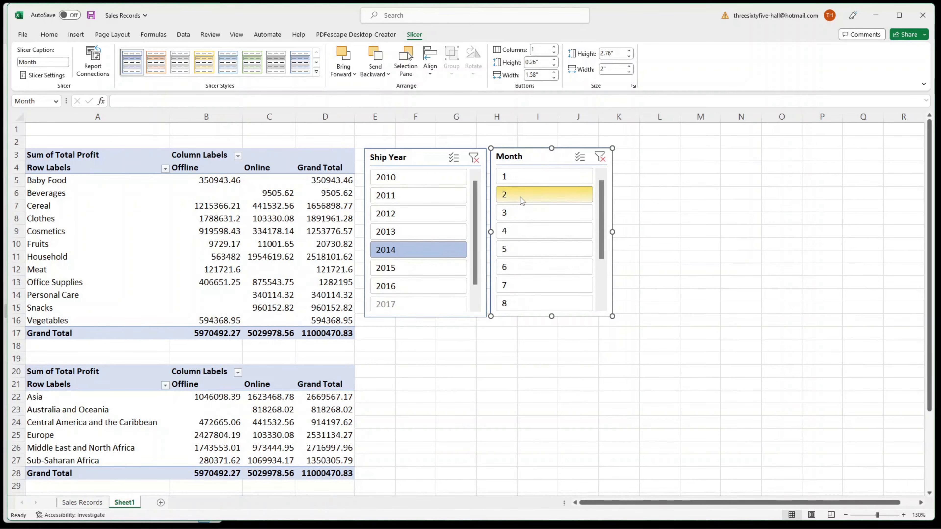
{"action": "left_click", "coordinate": [519, 177]}
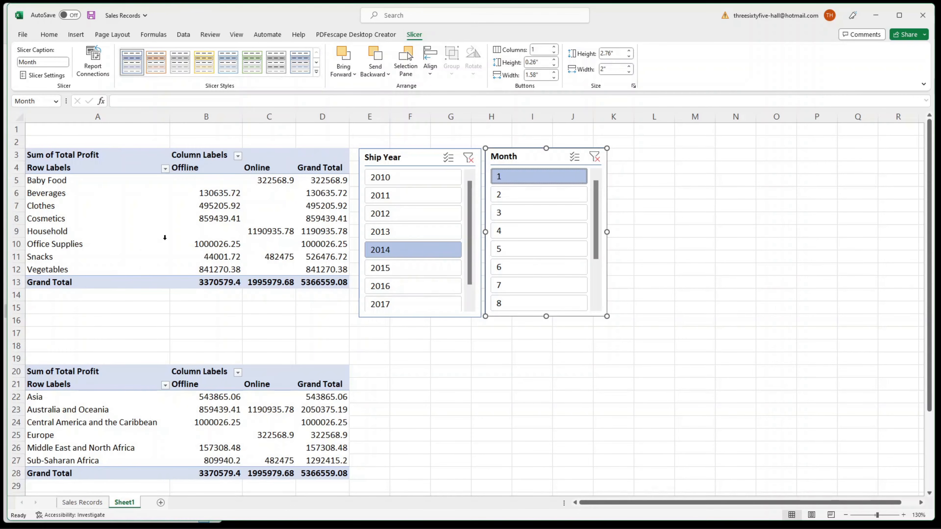
Set the Item Type row field of the upper PivotTable to show items with no data
{"action": "left_click", "coordinate": [50, 182]}
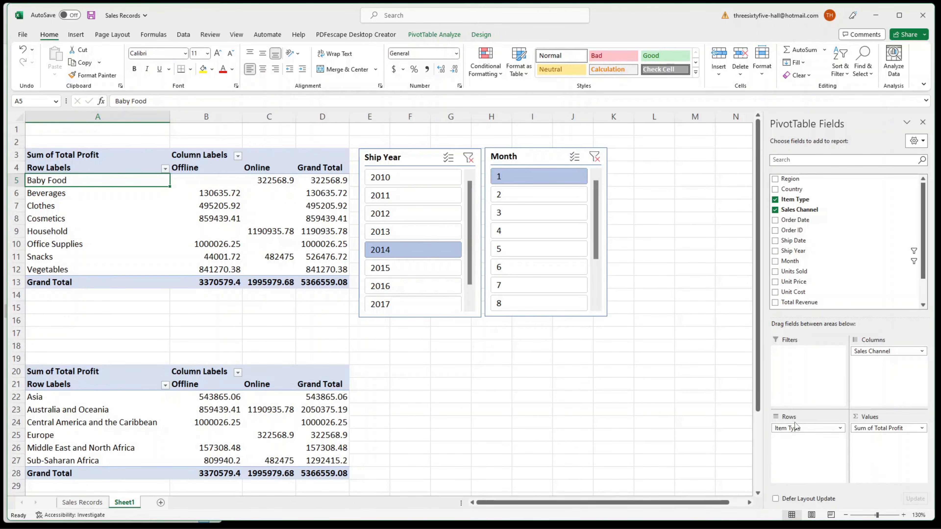
{"action": "left_click", "coordinate": [841, 430]}
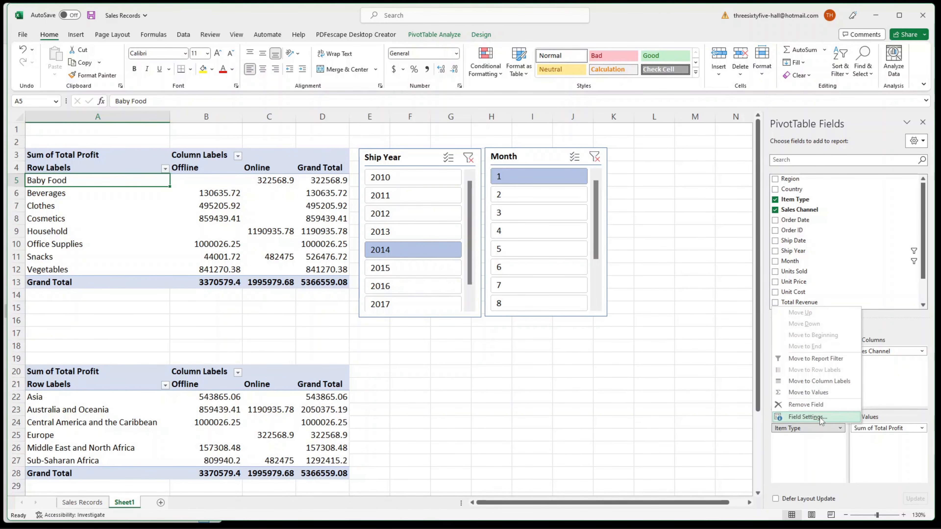
{"action": "left_click", "coordinate": [820, 418]}
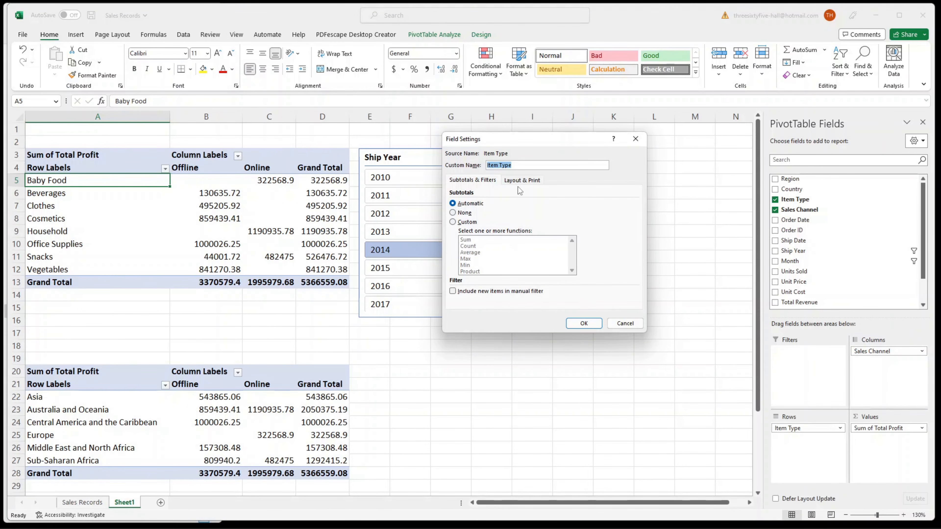
{"action": "left_click", "coordinate": [526, 184]}
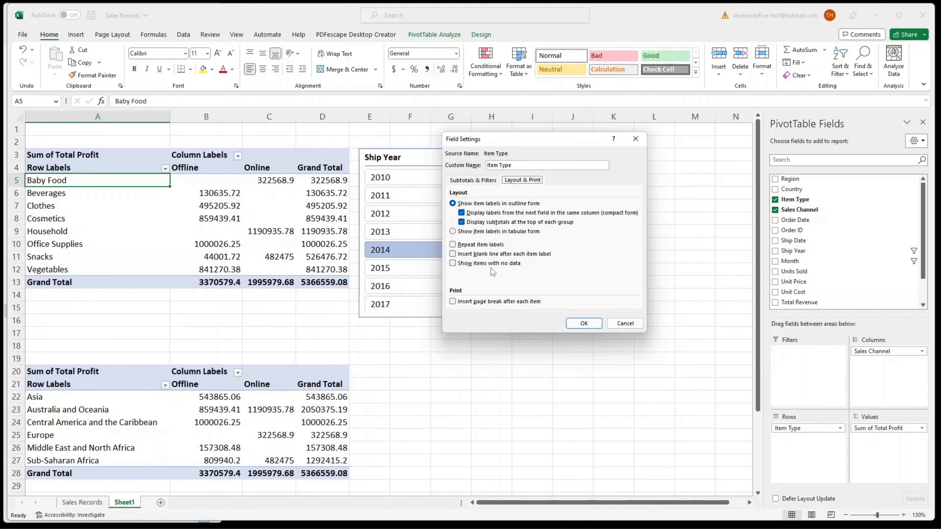
{"action": "left_click", "coordinate": [453, 264]}
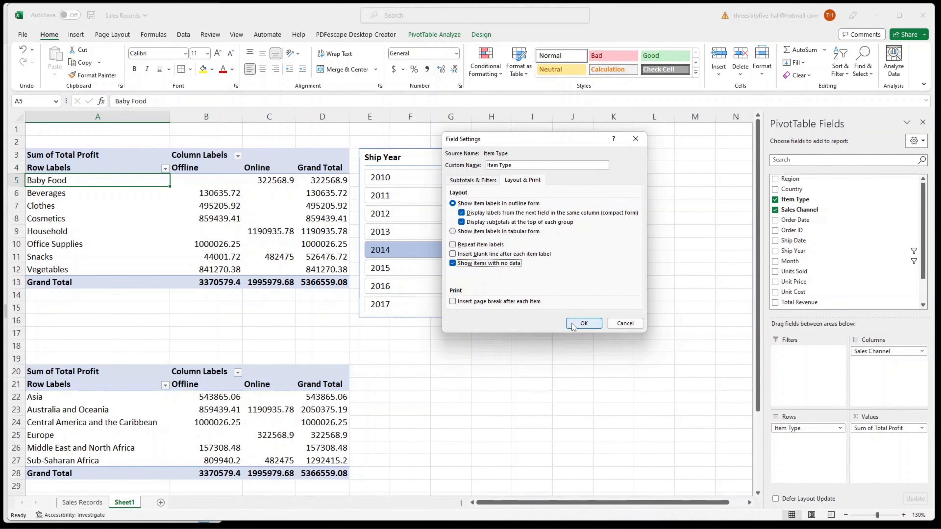
{"action": "left_click", "coordinate": [584, 323]}
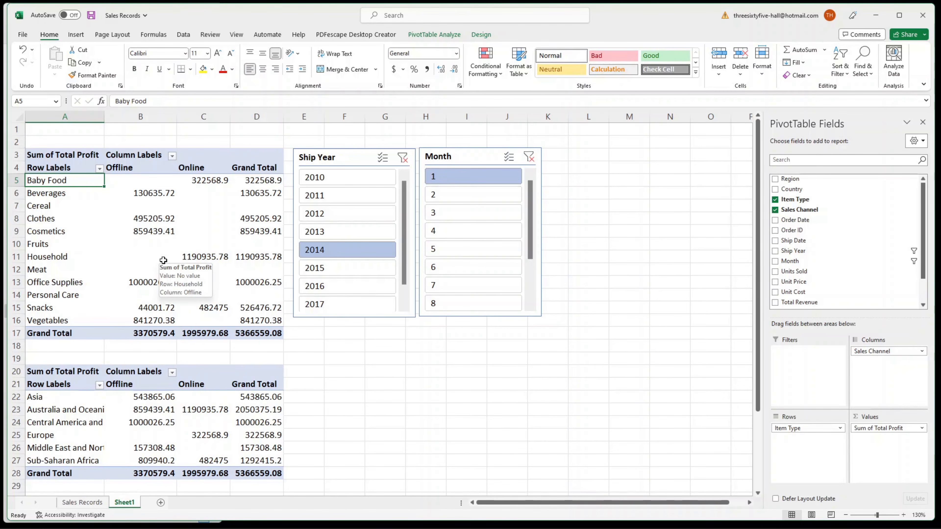
{"action": "mouse_move", "coordinate": [163, 280]}
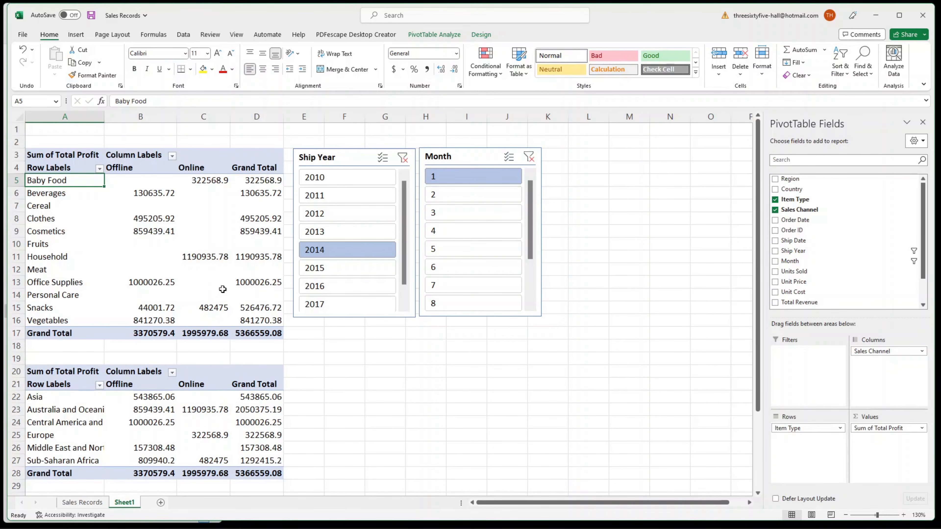
Set the Region row field of the lower PivotTable to show items with no data
{"action": "left_click", "coordinate": [160, 400]}
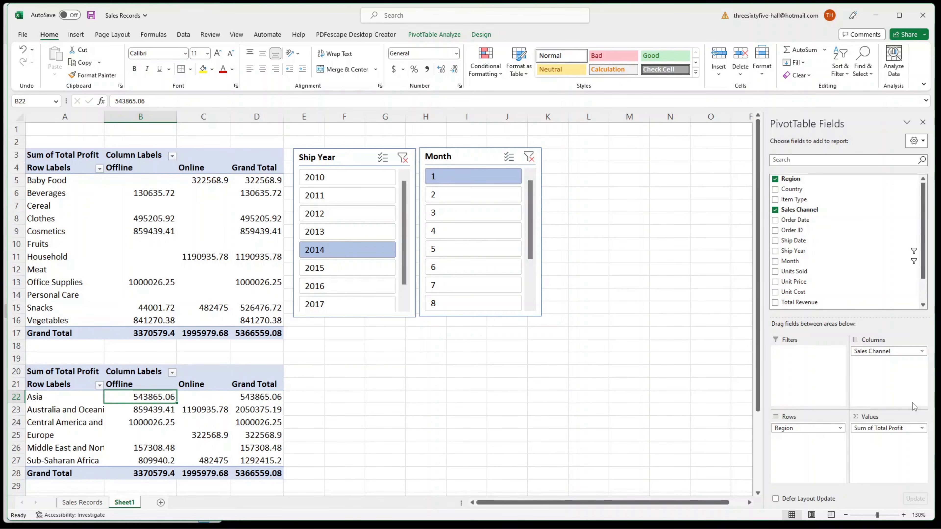
{"action": "left_click", "coordinate": [835, 430]}
{"action": "left_click", "coordinate": [828, 418]}
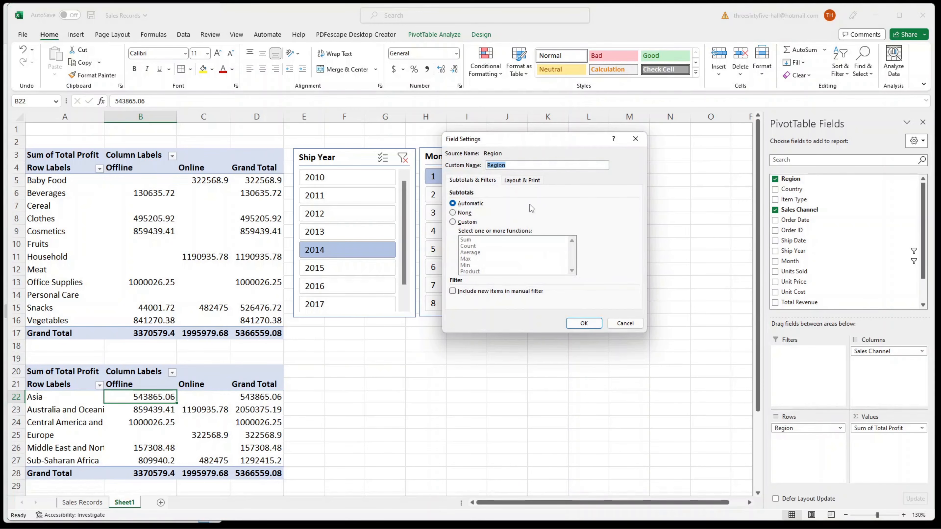
{"action": "left_click", "coordinate": [522, 181]}
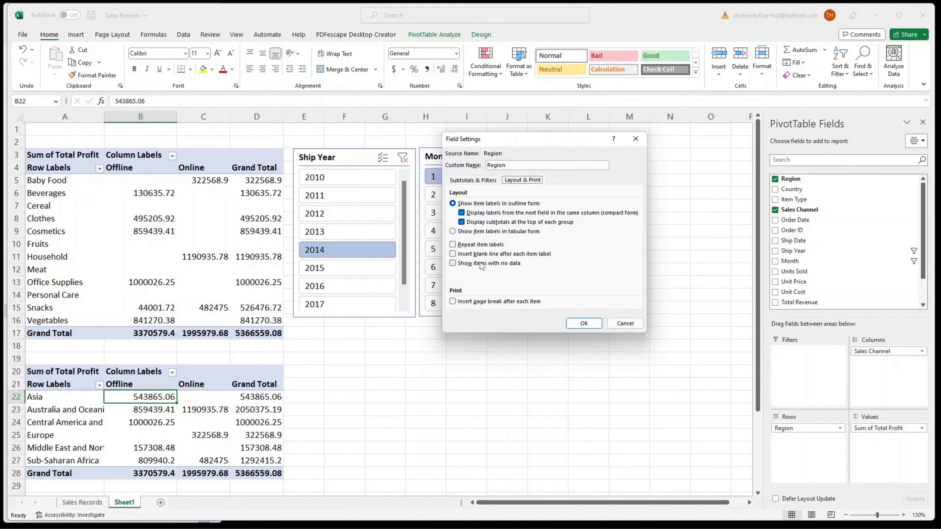
{"action": "left_click", "coordinate": [489, 264]}
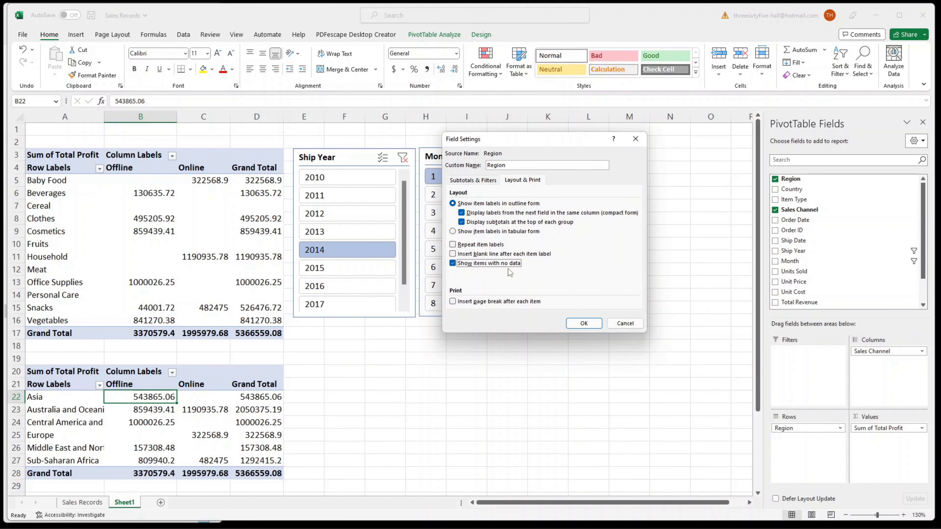
{"action": "left_click", "coordinate": [580, 321]}
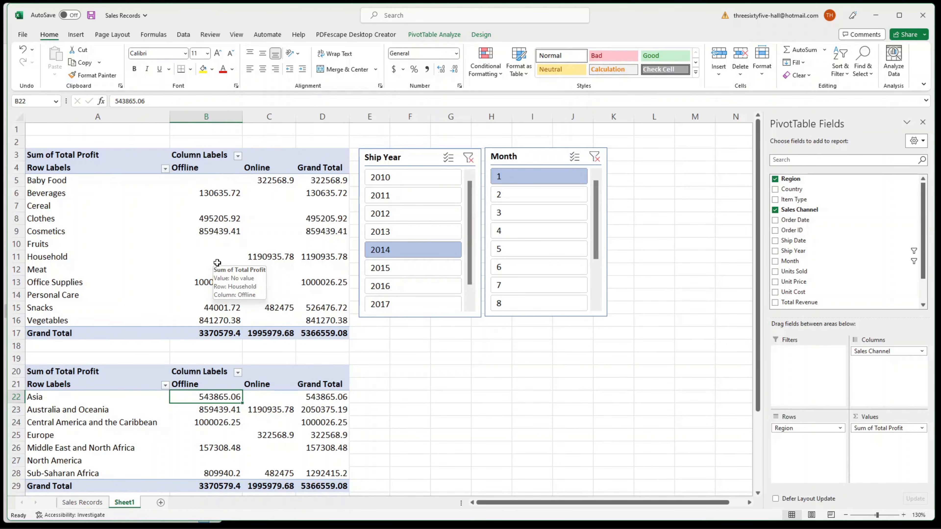
Filter both PivotTables to ship years 2011 through 2013 and months 1 and 3 with the slicers
{"action": "left_click", "coordinate": [428, 195]}
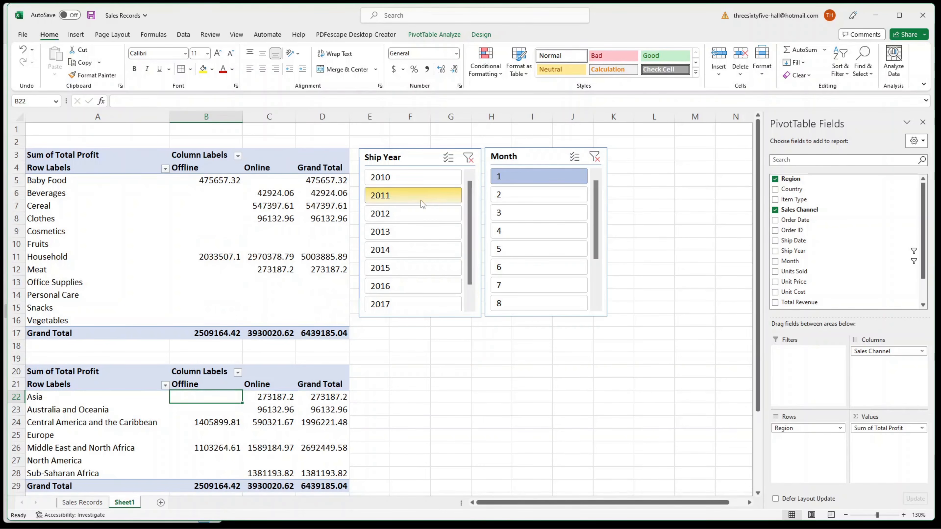
{"action": "left_click", "coordinate": [407, 233], "text": "shift"}
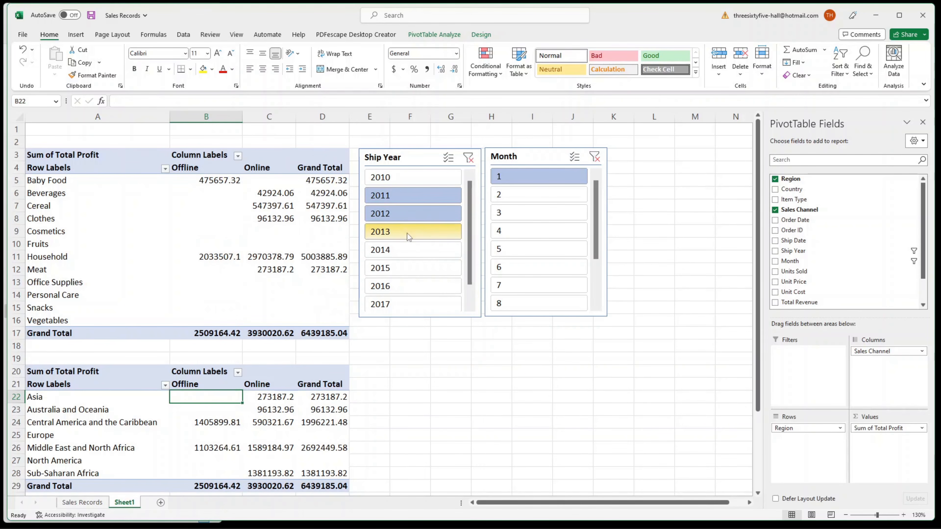
{"action": "left_click", "coordinate": [513, 215], "text": "ctrl"}
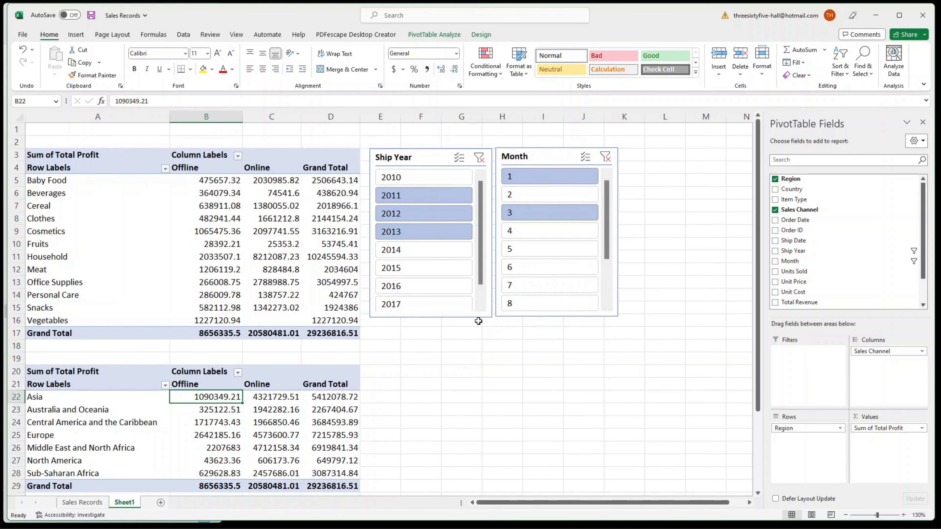
{"action": "mouse_move", "coordinate": [265, 394]}
{"action": "mouse_move", "coordinate": [277, 320]}
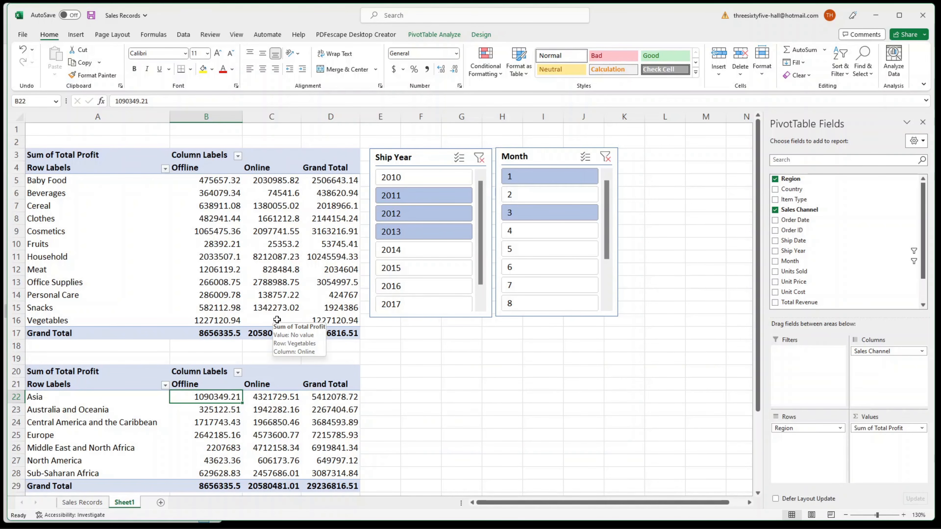
Narrow both PivotTables to ship year 2013 and month 2 with the slicers
{"action": "left_click", "coordinate": [425, 232]}
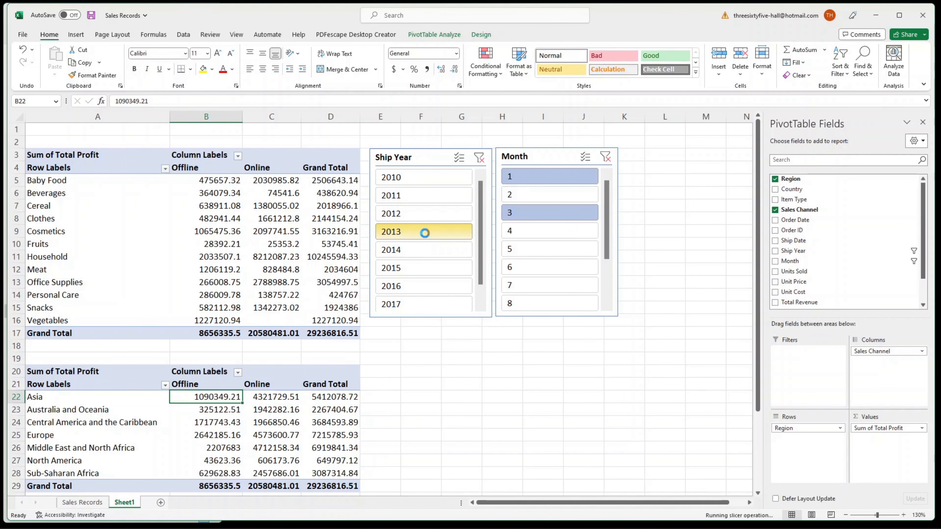
{"action": "left_click", "coordinate": [539, 195]}
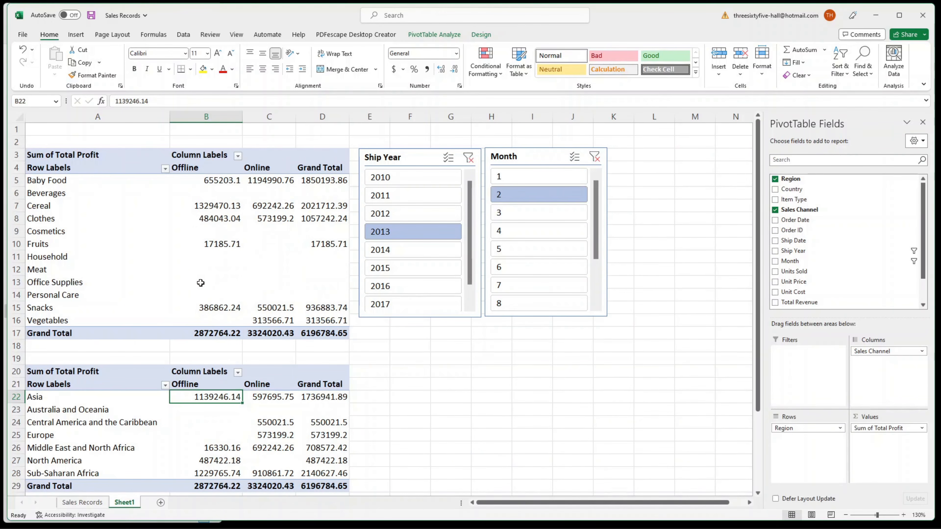
{"action": "mouse_move", "coordinate": [253, 294]}
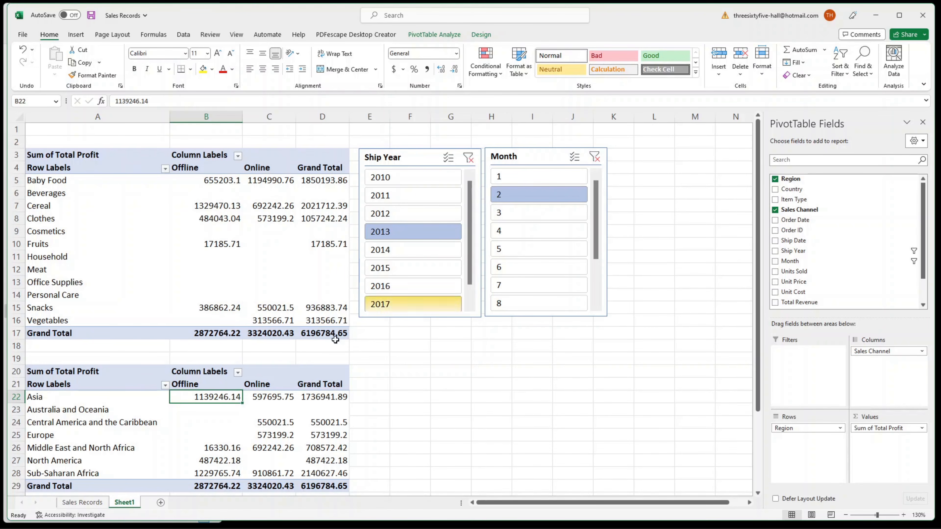
Set the upper PivotTable's options to show 0 in empty cells
{"action": "left_click", "coordinate": [74, 169]}
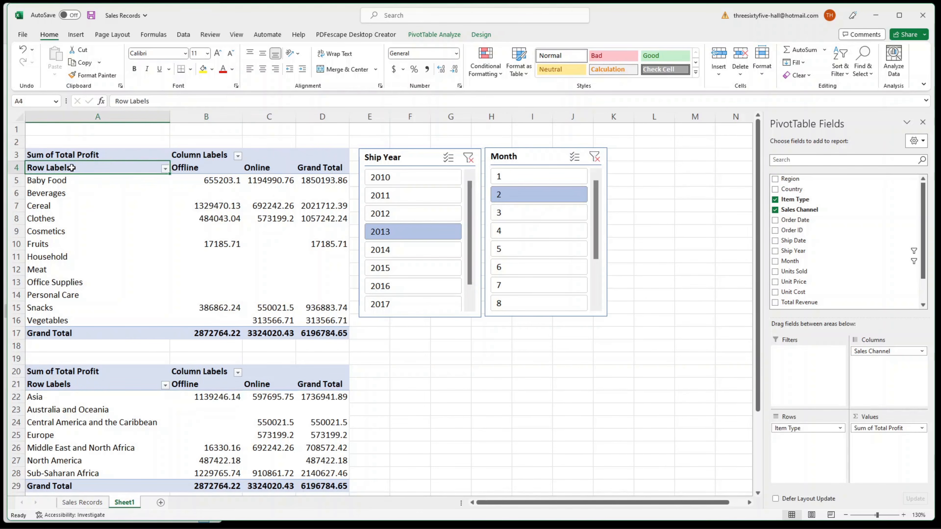
{"action": "right_click", "coordinate": [106, 169]}
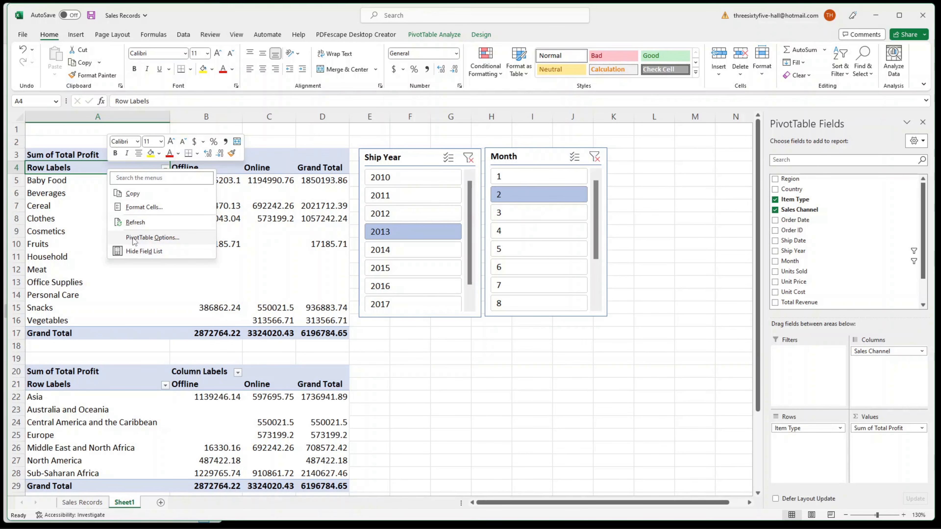
{"action": "left_click", "coordinate": [163, 238]}
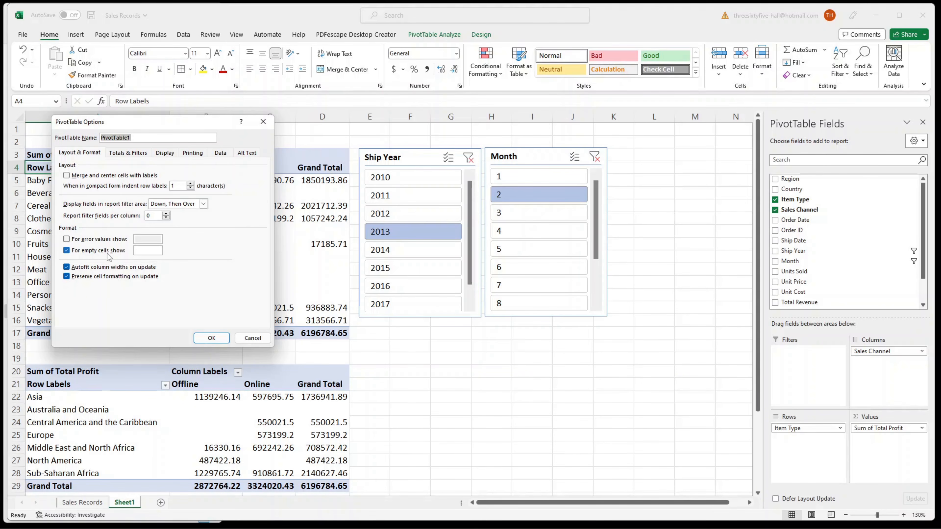
{"action": "left_click", "coordinate": [147, 251]}
{"action": "left_click", "coordinate": [224, 338]}
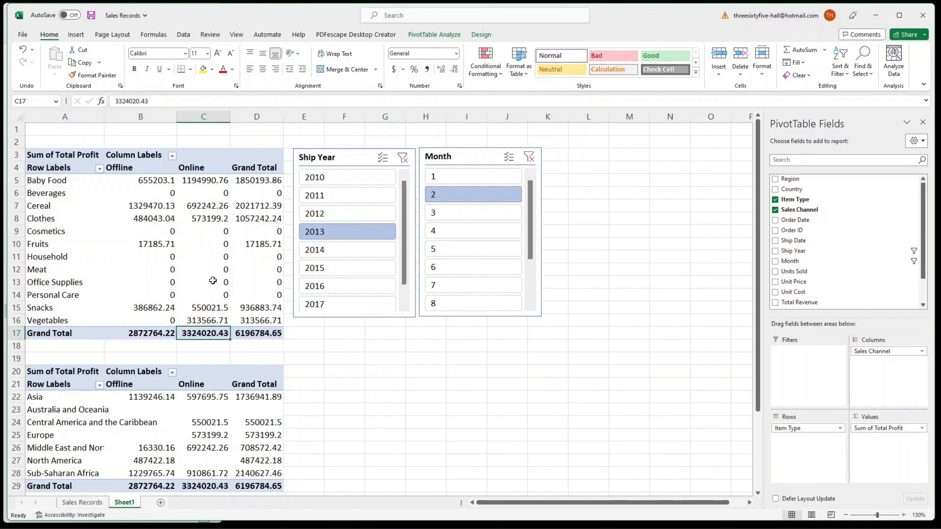
{"action": "left_click", "coordinate": [218, 274]}
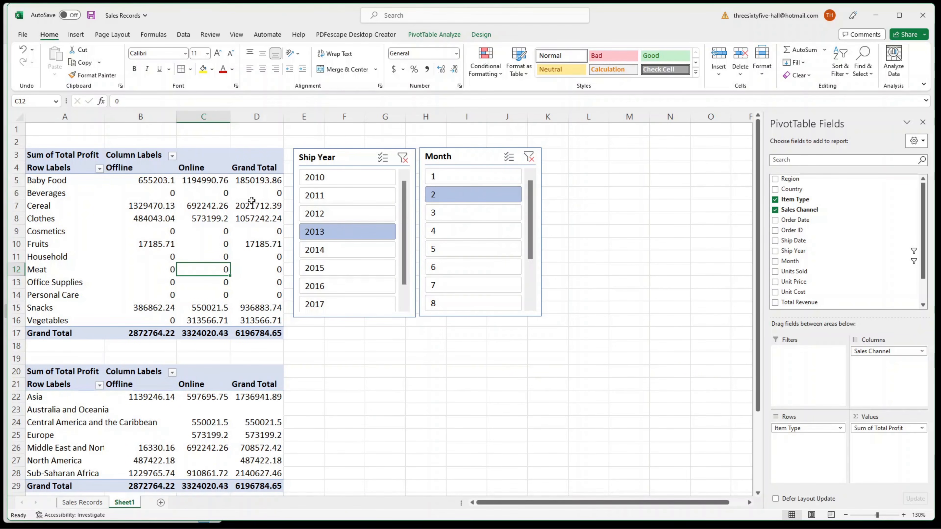
Set the lower PivotTable's options to show 0 in empty cells
{"action": "left_click", "coordinate": [77, 385]}
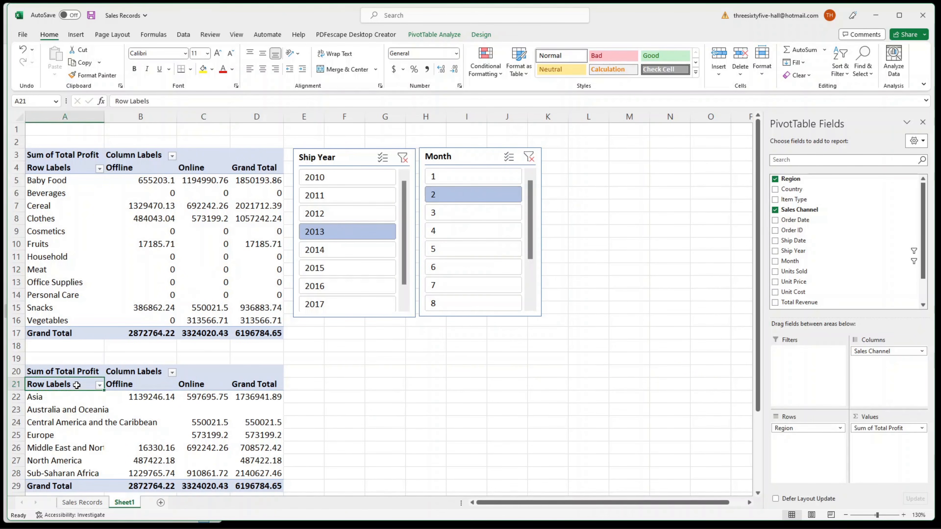
{"action": "right_click", "coordinate": [59, 386]}
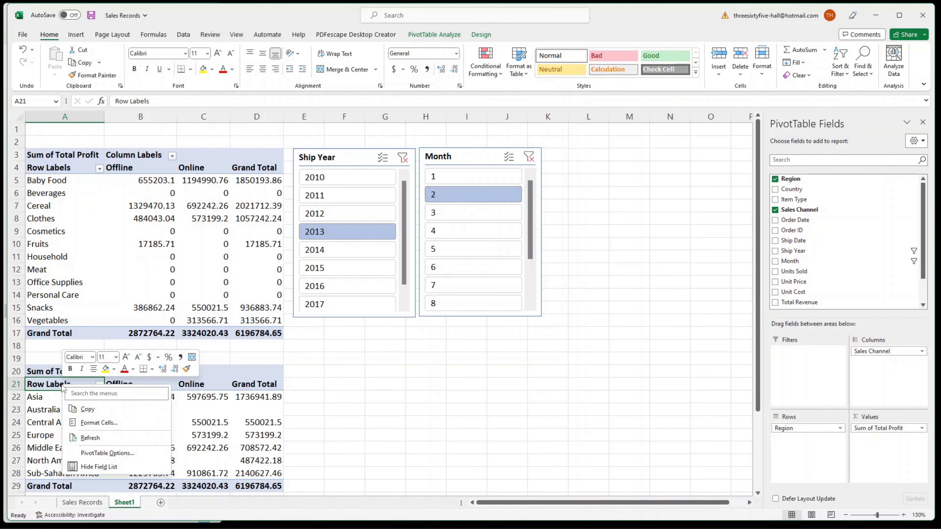
{"action": "left_click", "coordinate": [95, 454]}
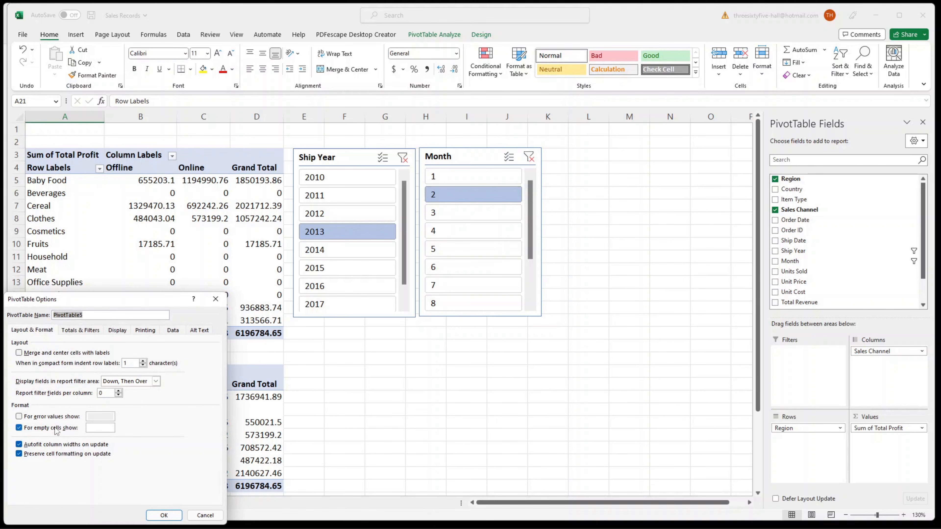
{"action": "left_click", "coordinate": [94, 428]}
{"action": "type", "text": "0"}
{"action": "left_click", "coordinate": [163, 516]}
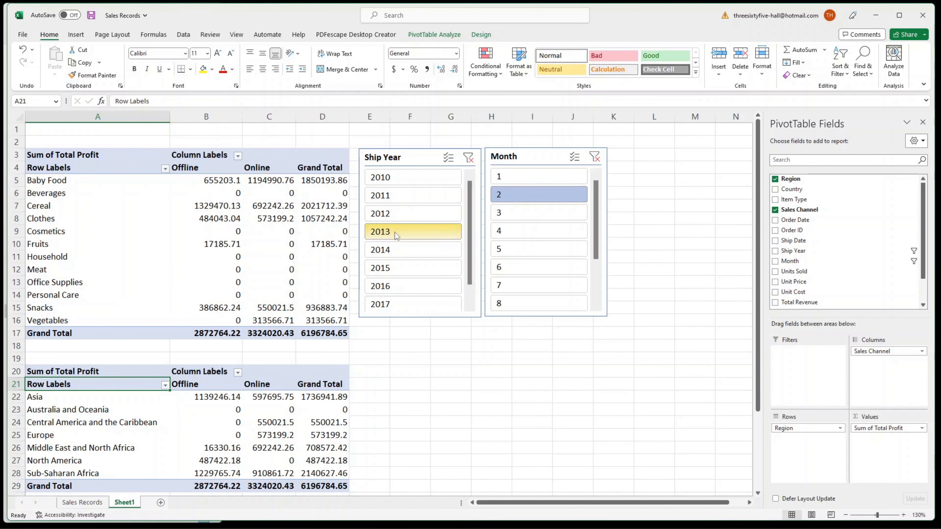
Filter both PivotTables to ship years 2011, 2012 and 2014 and months 2 through 4 with the slicers
{"action": "left_click", "coordinate": [396, 195]}
{"action": "left_click", "coordinate": [394, 216], "text": "ctrl"}
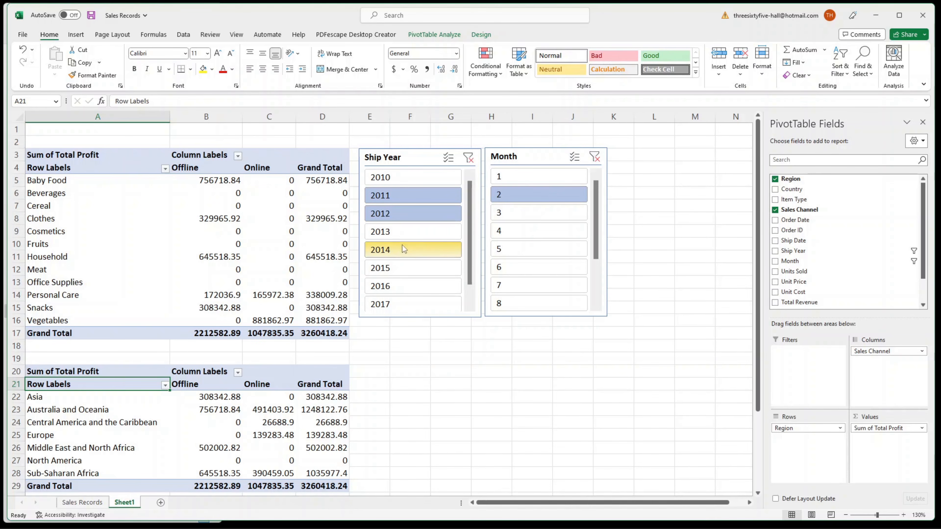
{"action": "left_click", "coordinate": [397, 251], "text": "ctrl"}
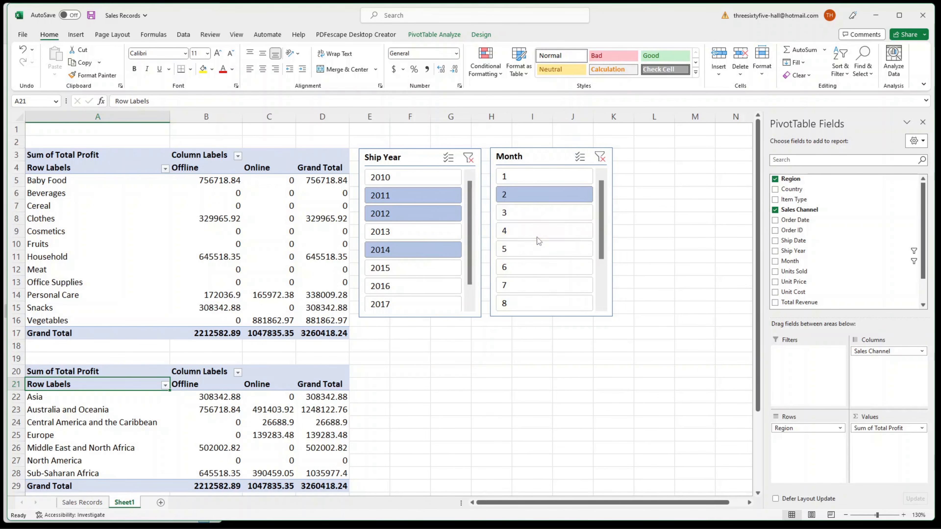
{"action": "left_click", "coordinate": [532, 216], "text": "ctrl"}
{"action": "left_click", "coordinate": [533, 233], "text": "ctrl"}
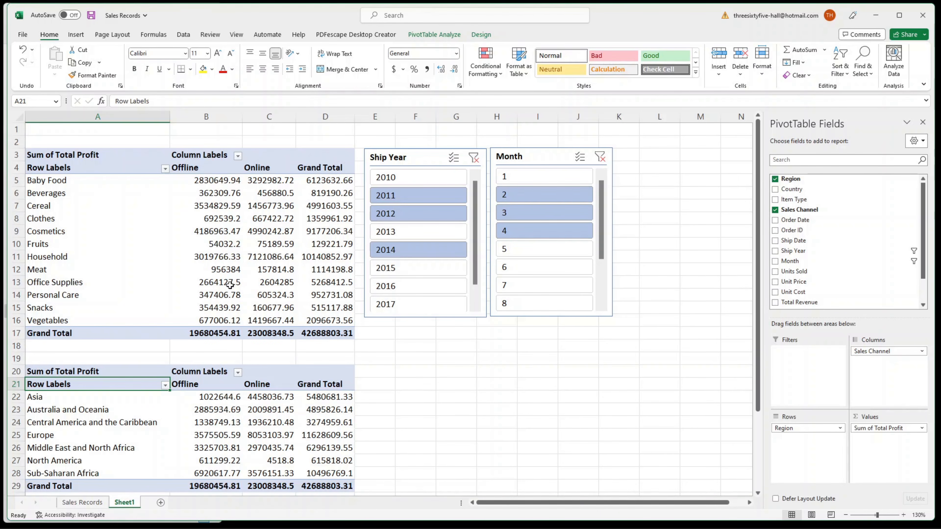
Filter both PivotTables to ship years 2013 and 2014 and only month 4 with the slicers
{"action": "left_click", "coordinate": [426, 232]}
{"action": "left_click", "coordinate": [423, 250], "text": "ctrl"}
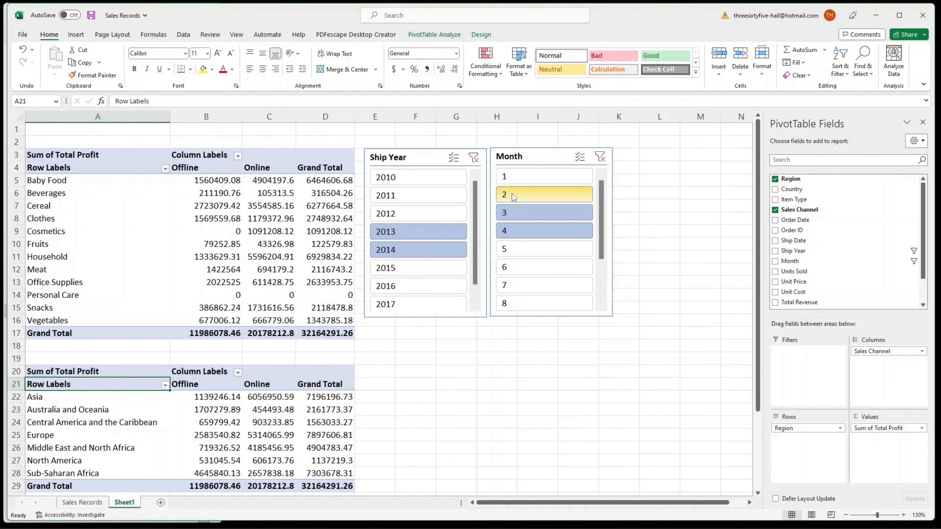
{"action": "left_click", "coordinate": [535, 231]}
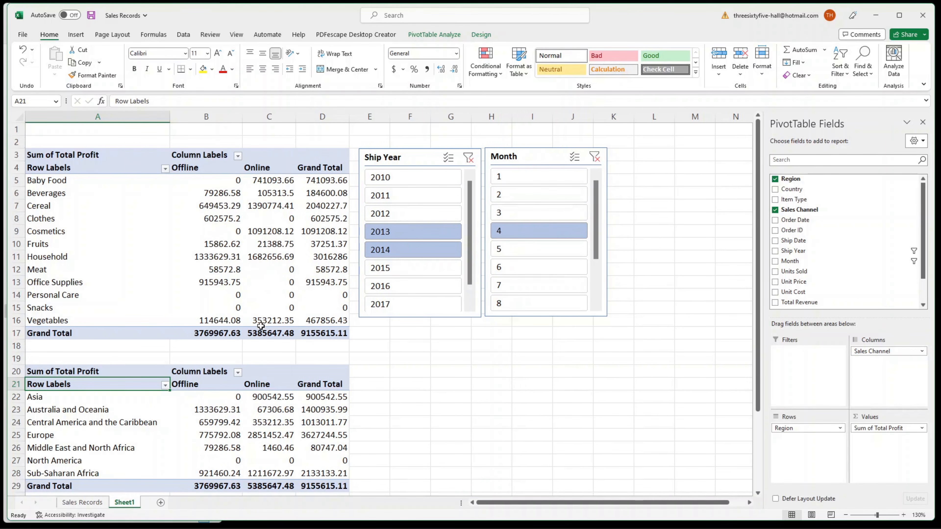